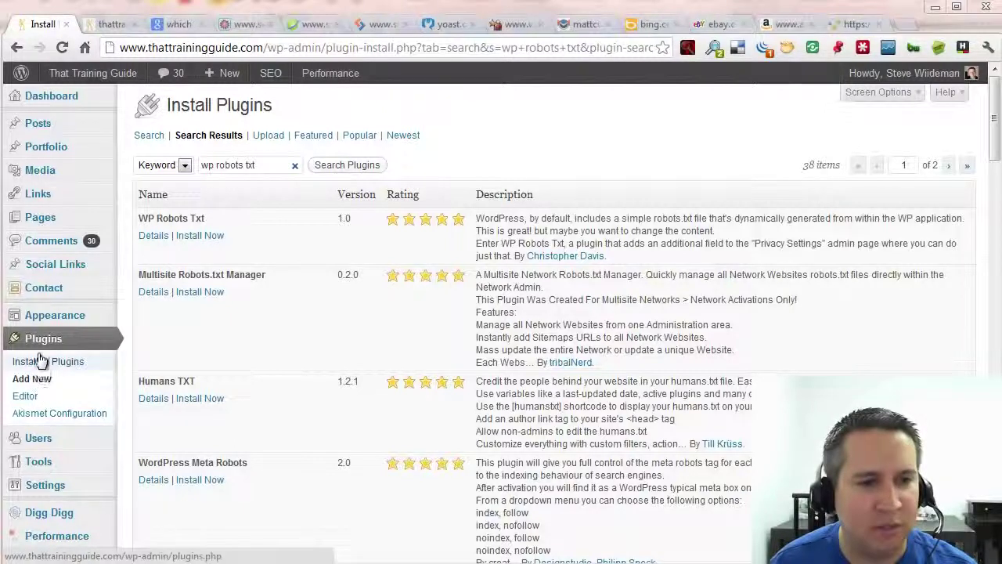
Install the WP Robots Txt plugin from the plugin search results and confirm the installation
left_click_drag(271, 167, 199, 167)
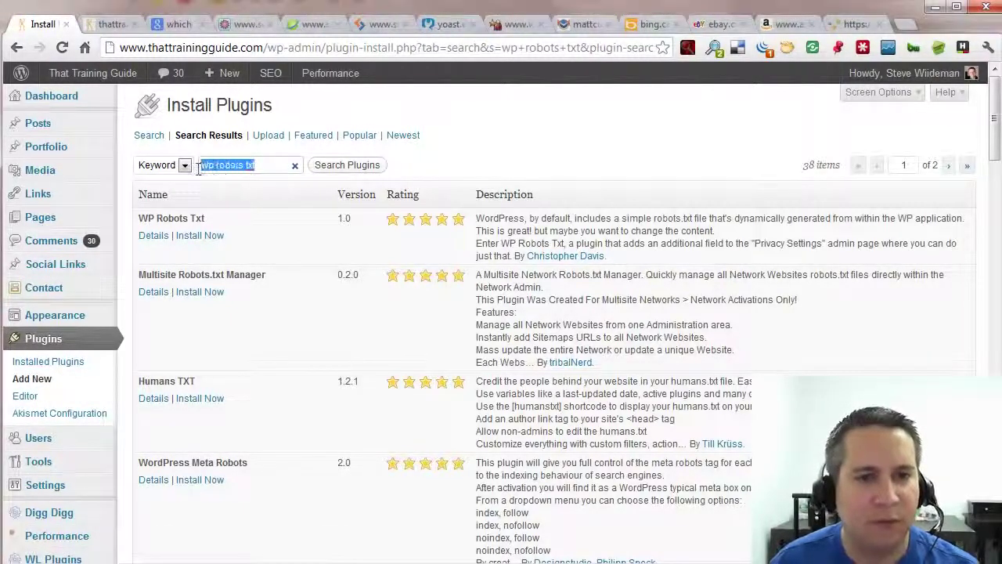
left_click(270, 164)
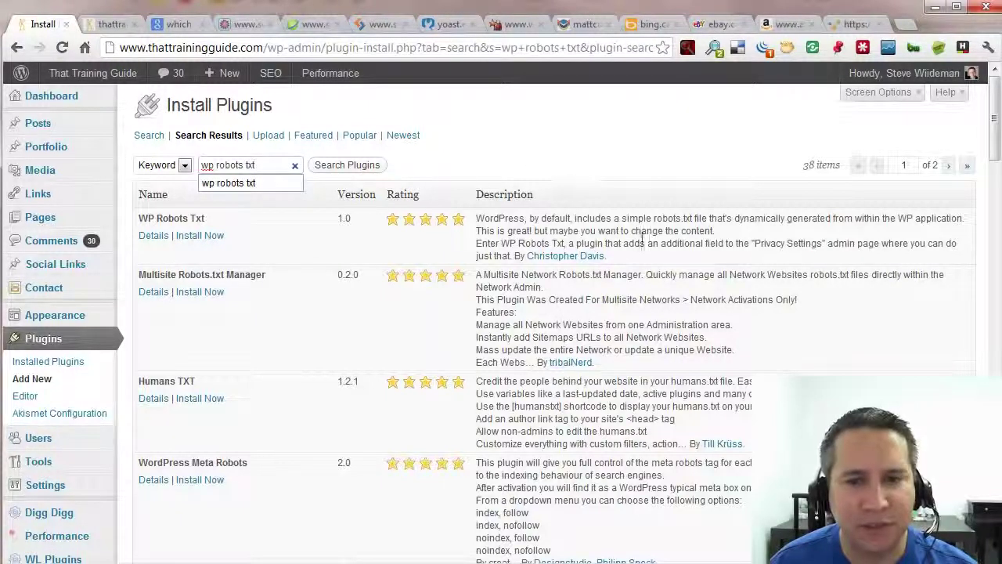
left_click(206, 235)
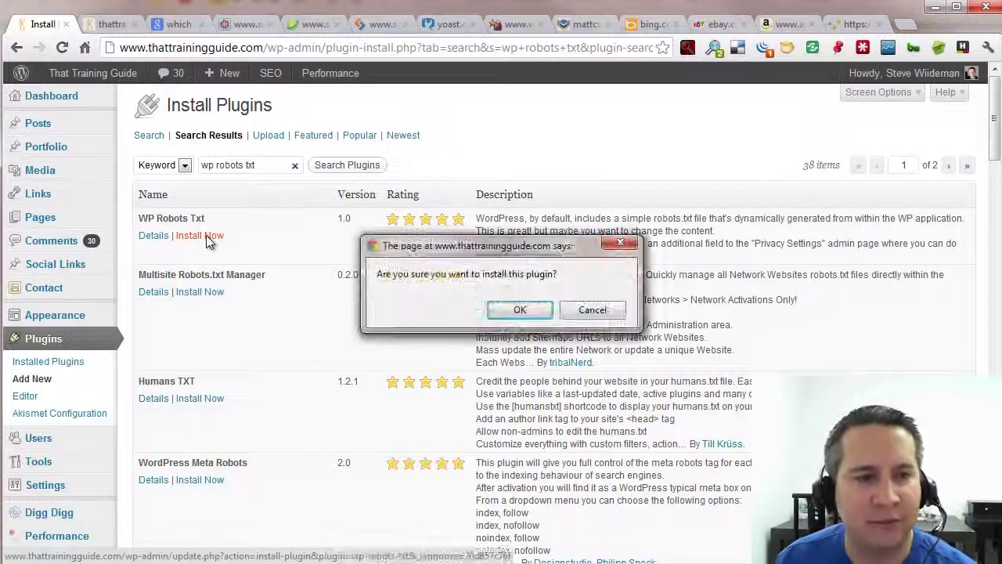
left_click(519, 309)
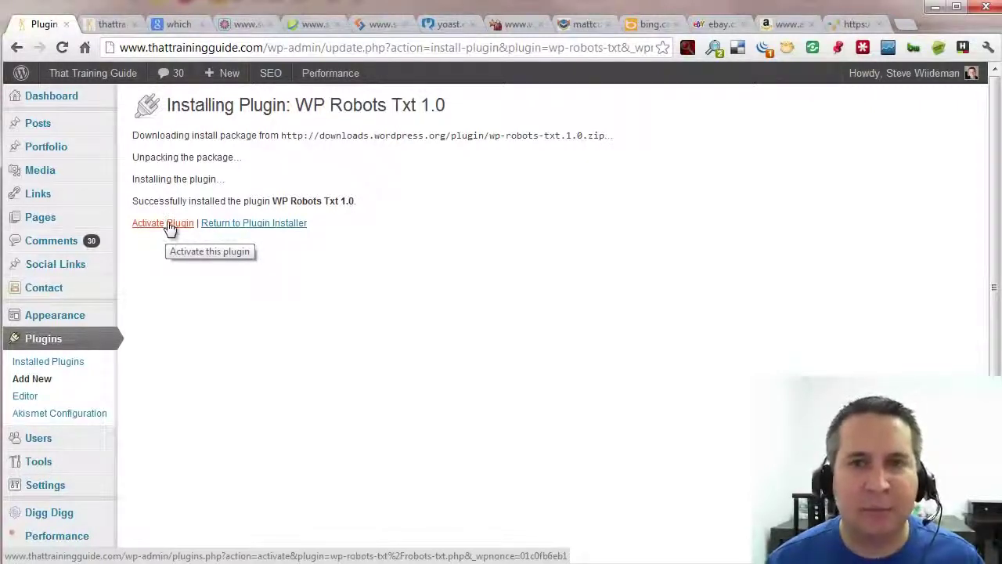
Activate the newly installed WP Robots Txt plugin and empty the page cache
left_click(169, 223)
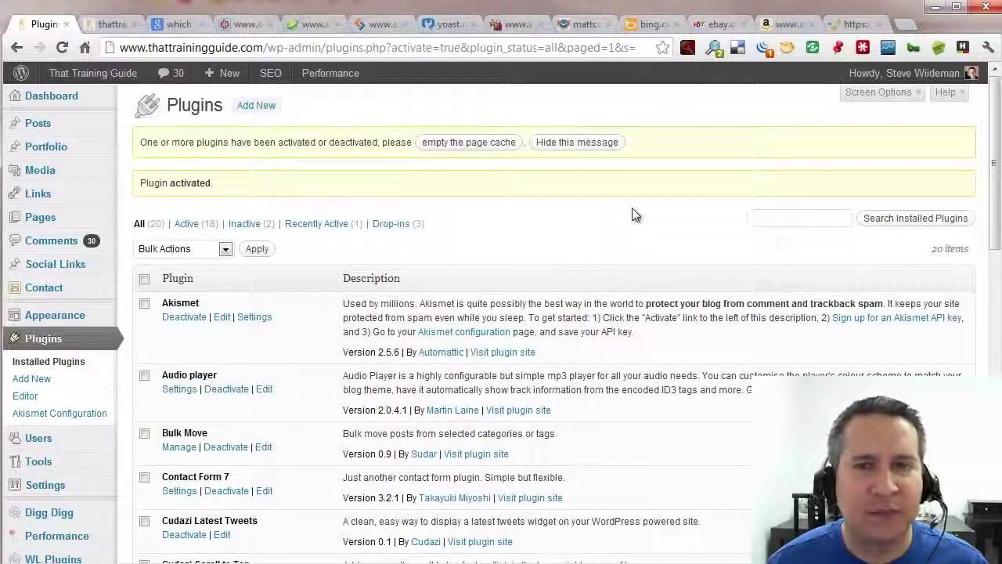
left_click_drag(159, 142, 373, 143)
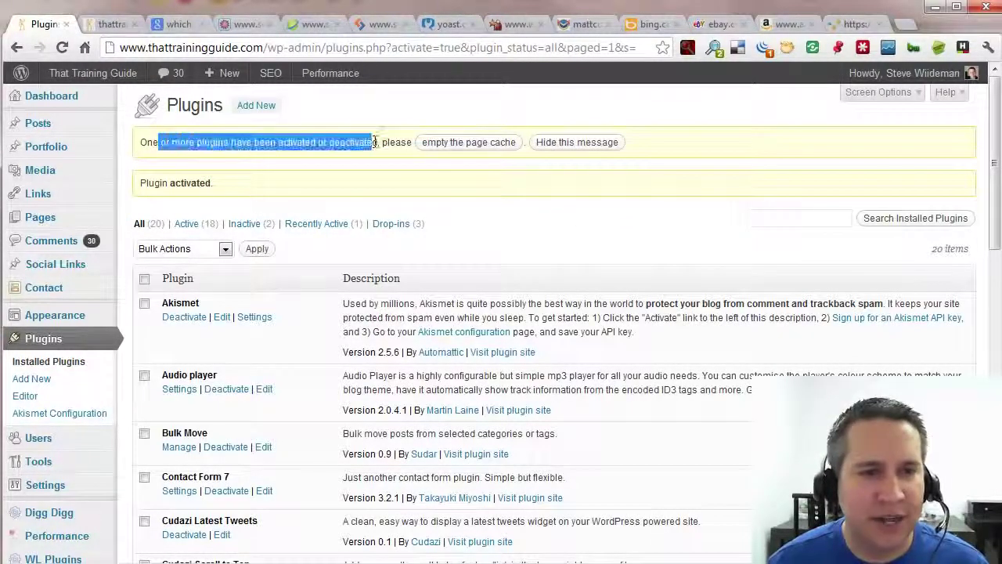
left_click(450, 147)
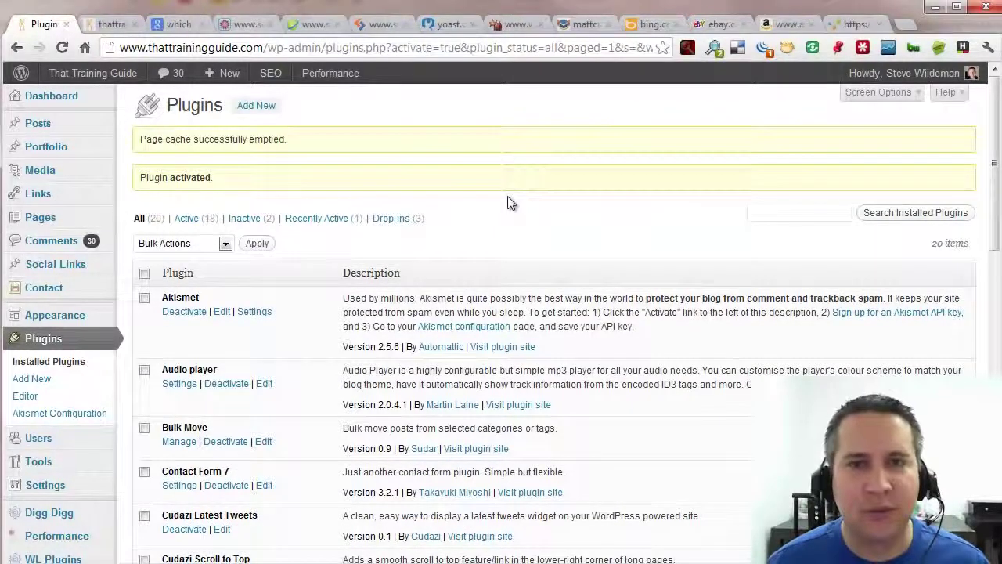
Open the site's Privacy settings and place the cursor in the Robots.txt Content field
scroll(507, 198, "down", 1)
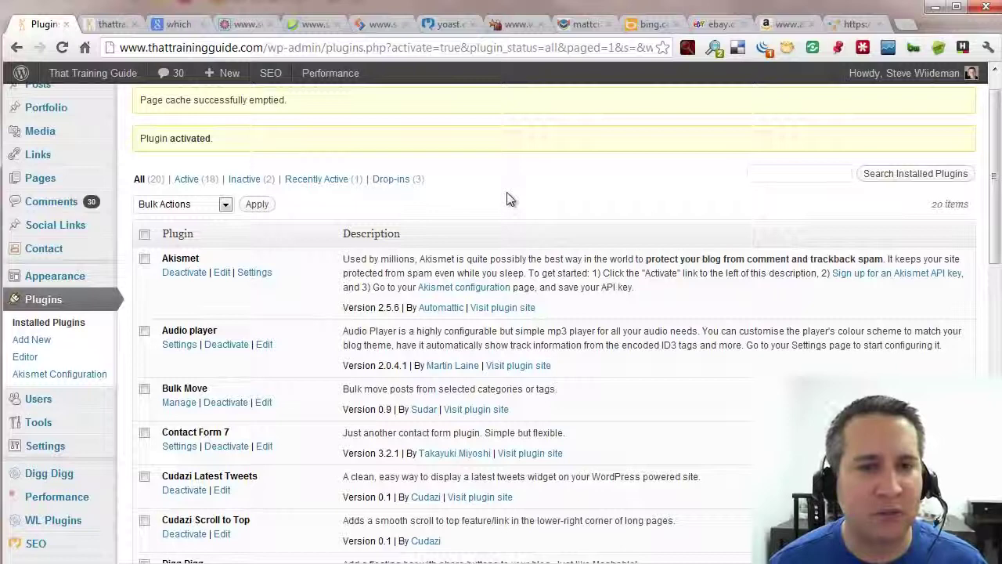
scroll(507, 198, "down", 2)
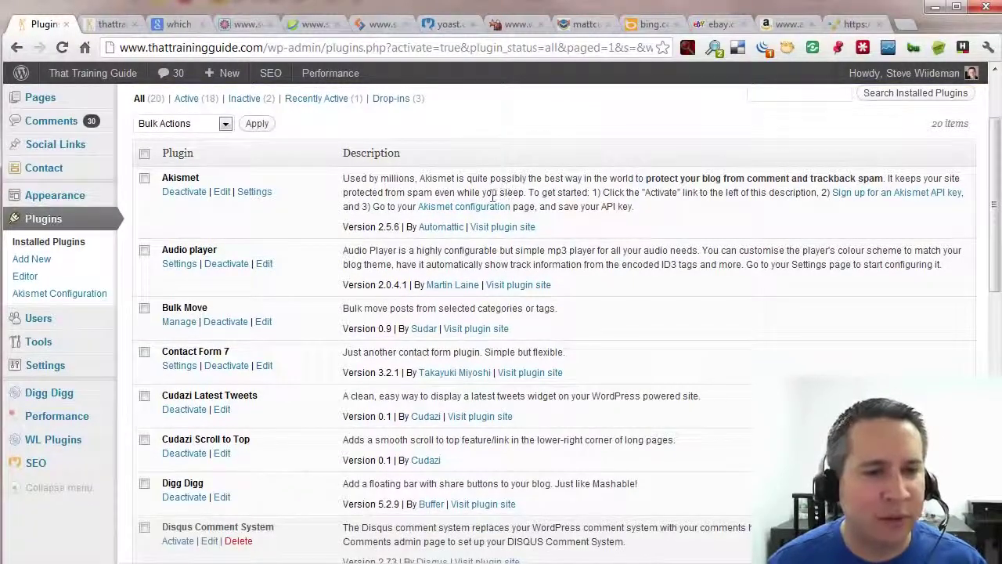
mouse_move(45, 365)
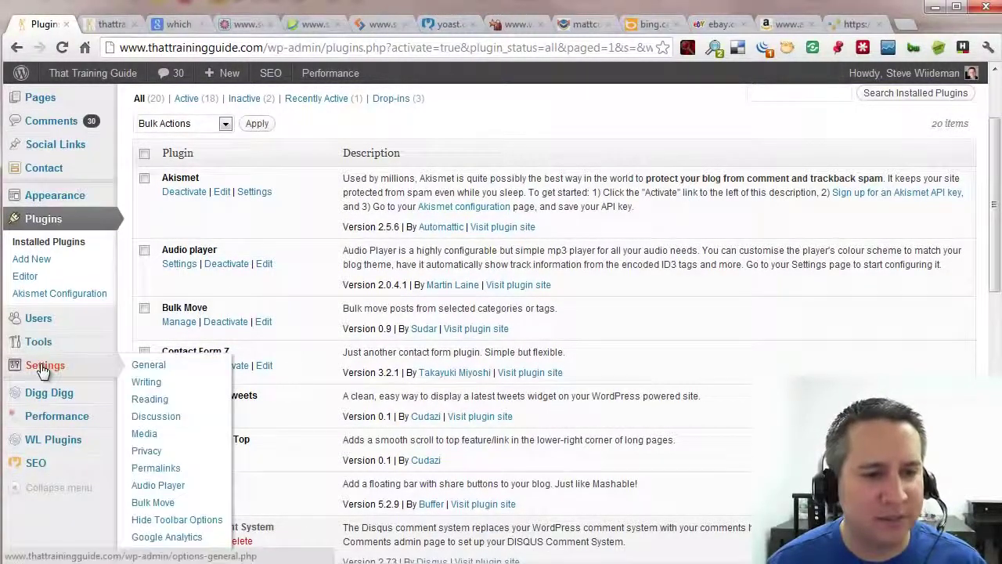
scroll(43, 368, "down", 1)
scroll(43, 368, "down", 1)
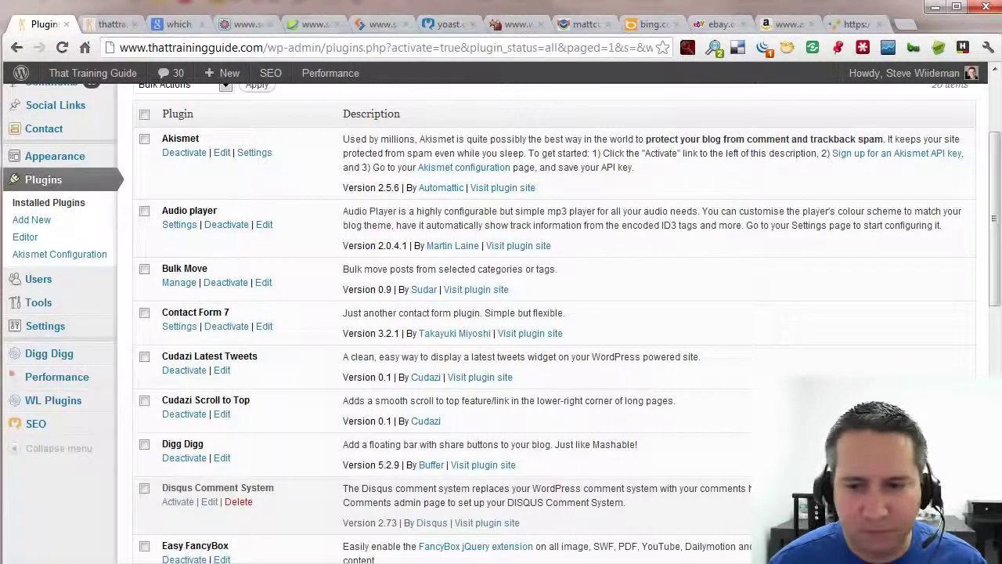
scroll(121, 145, "down", 2)
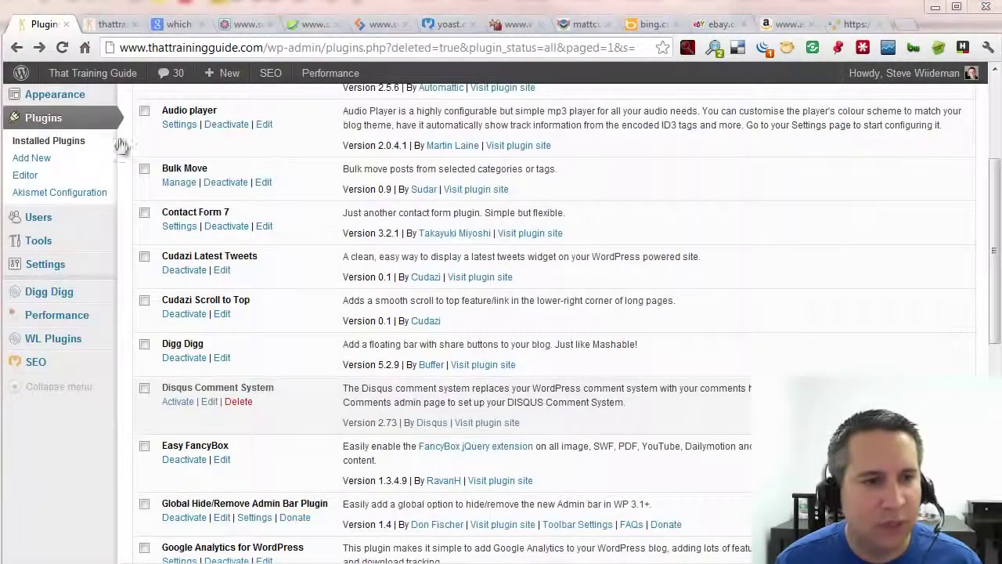
mouse_move(70, 264)
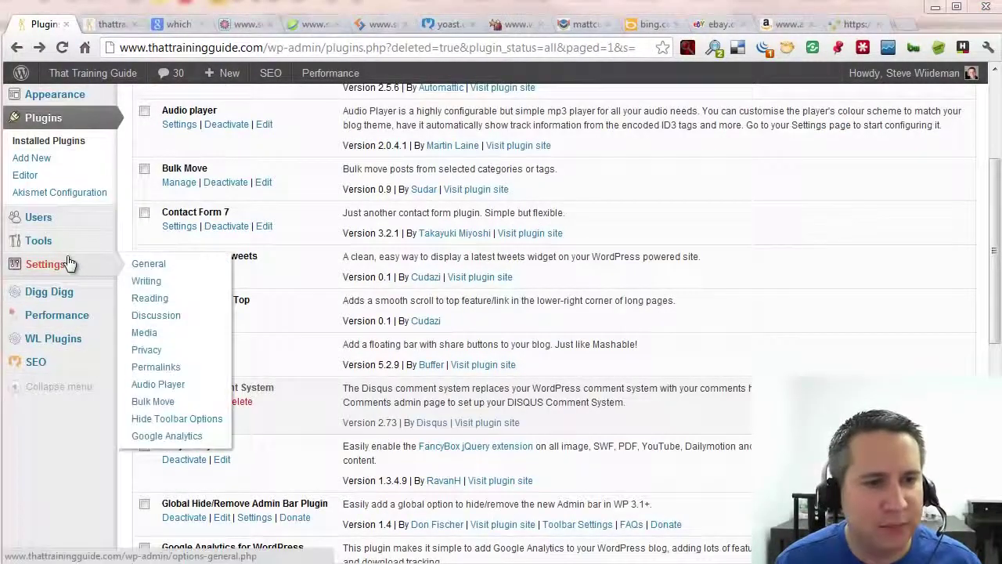
left_click(149, 350)
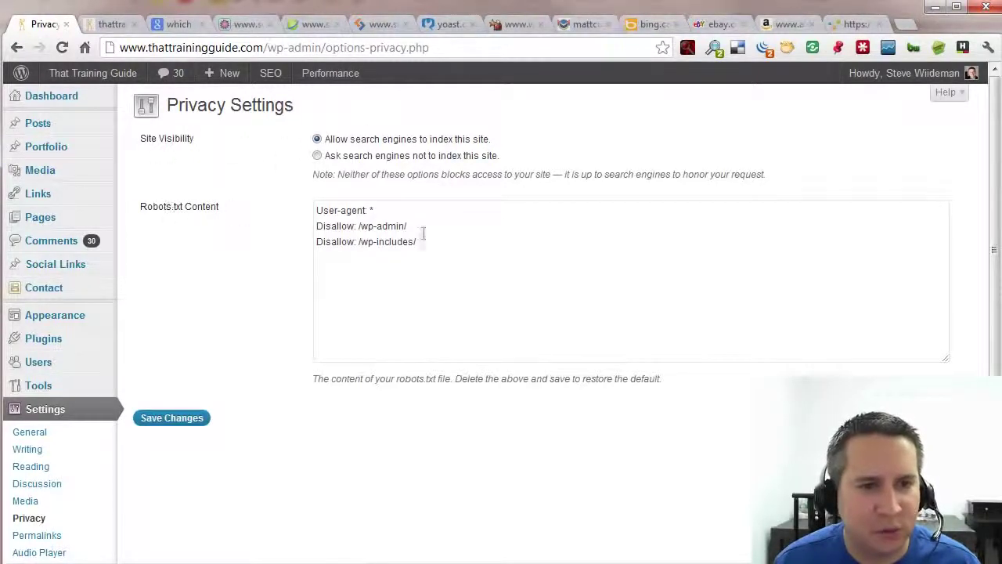
left_click(459, 244)
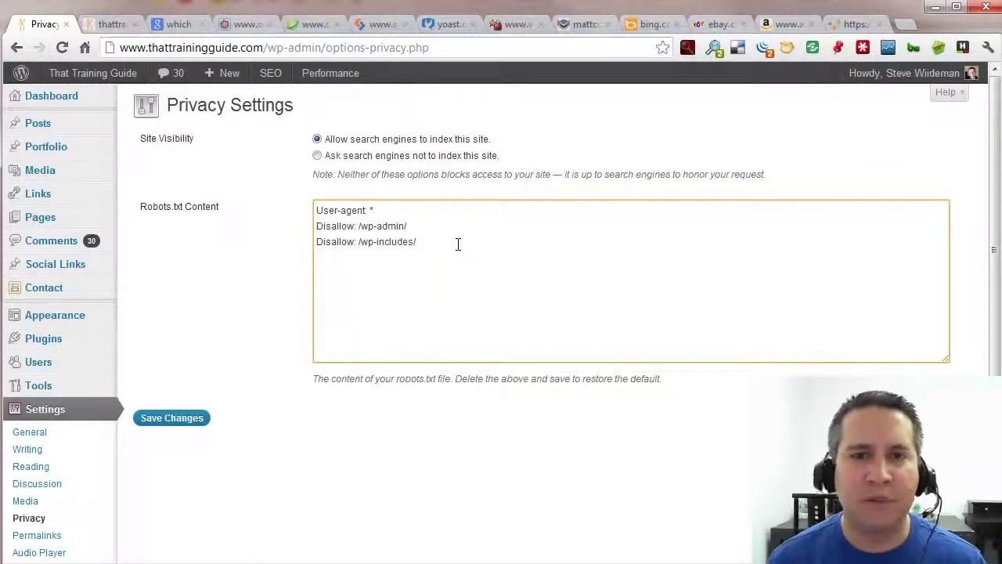
Examine the comments, user-agent, disallow and sitemap lines in the already open seomoz.org robots.txt file
left_click(246, 26)
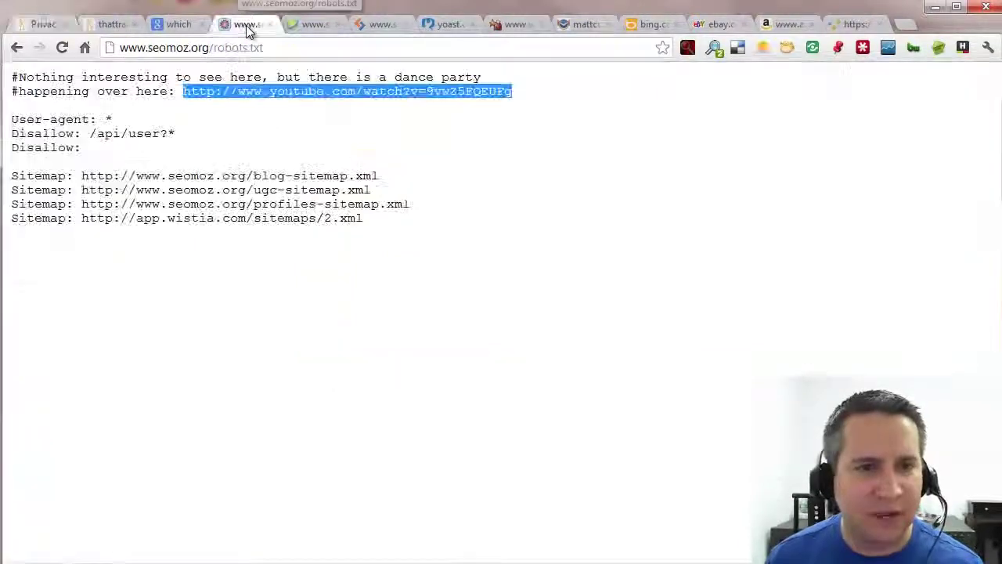
double_click(157, 48)
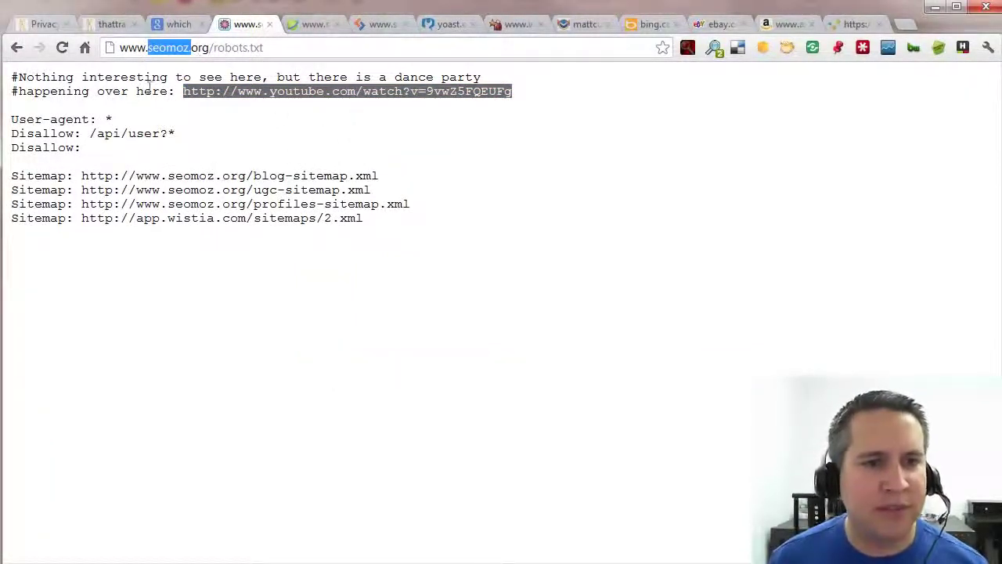
left_click(245, 90)
left_click_drag(530, 91, 552, 96)
left_click(11, 78)
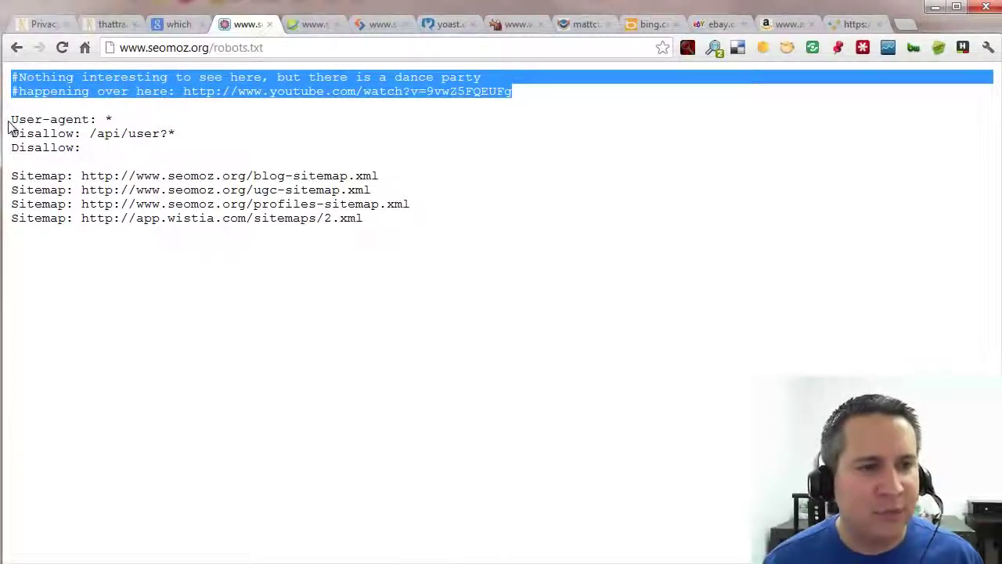
left_click_drag(11, 119, 127, 120)
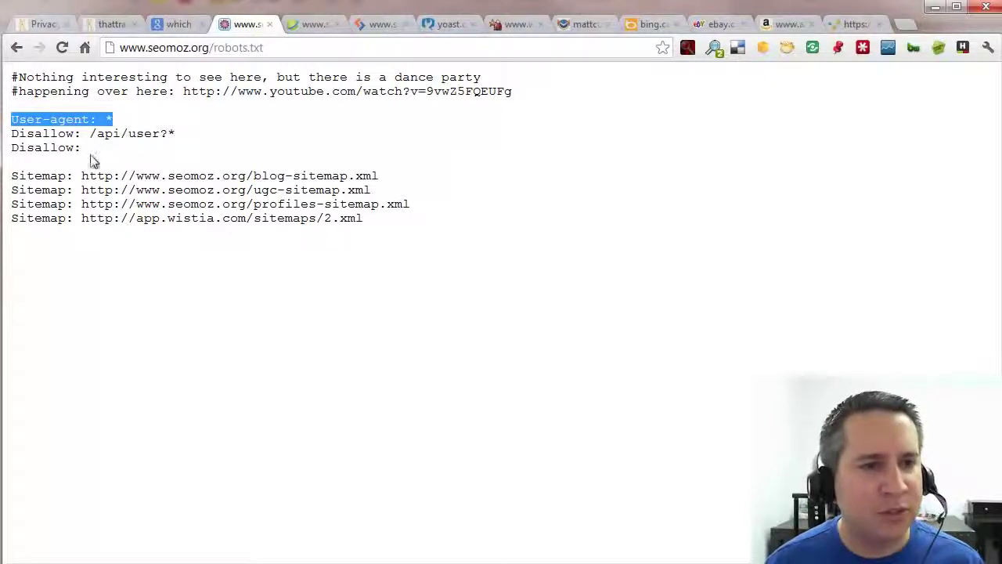
mouse_move(90, 147)
left_mouse_down()
mouse_move(21, 147)
mouse_move(180, 130)
mouse_move(92, 131)
left_mouse_up()
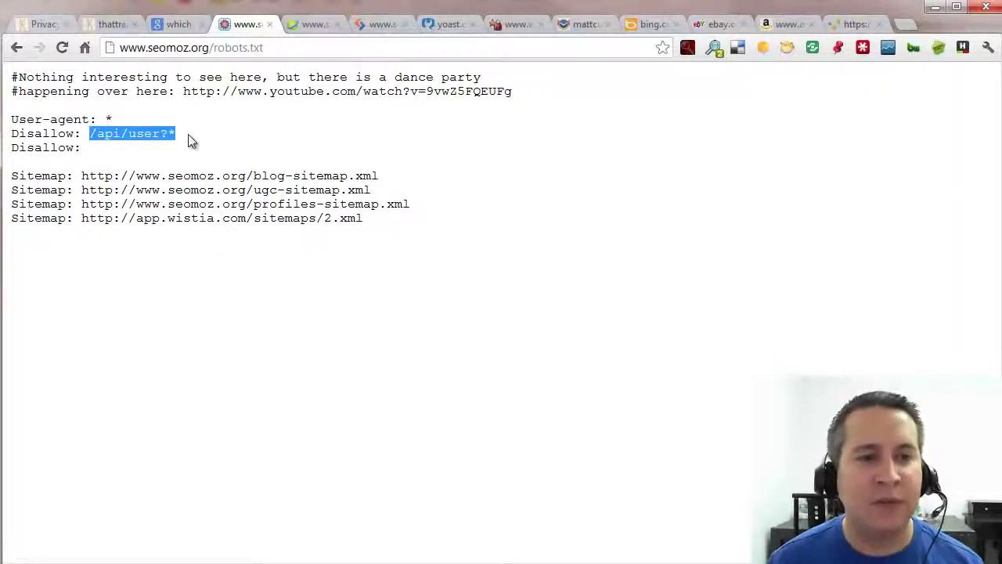
left_click(74, 132)
left_click_drag(174, 133, 89, 133)
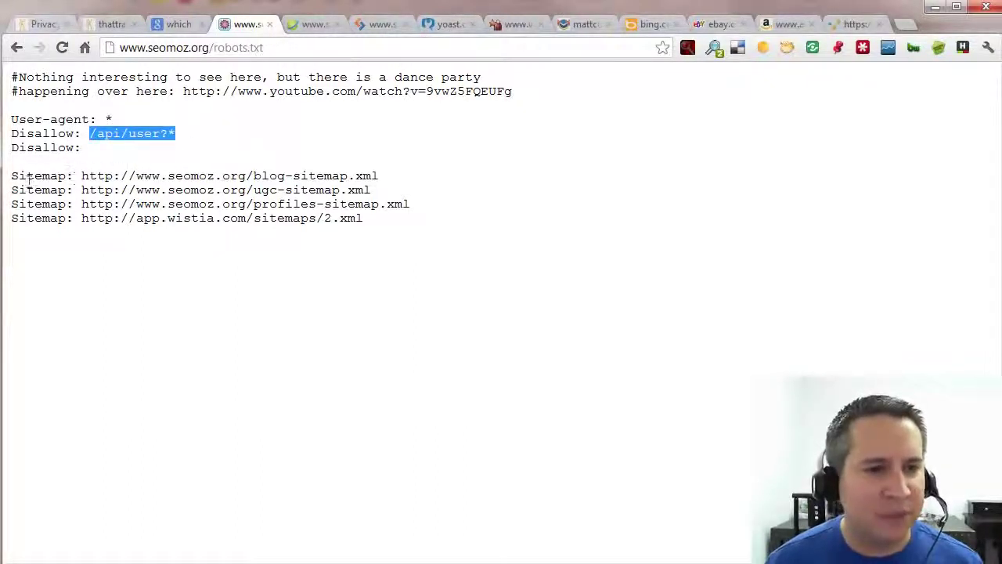
left_click_drag(11, 176, 414, 220)
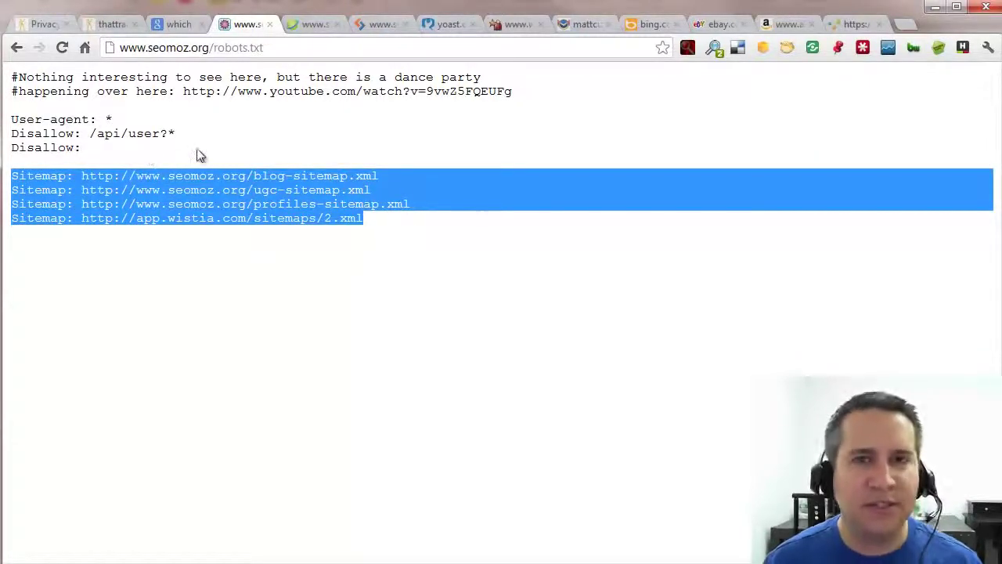
Review the seobook.com robots.txt file, including its crawl delay and its disallowed directories, files and paths
left_click(313, 26)
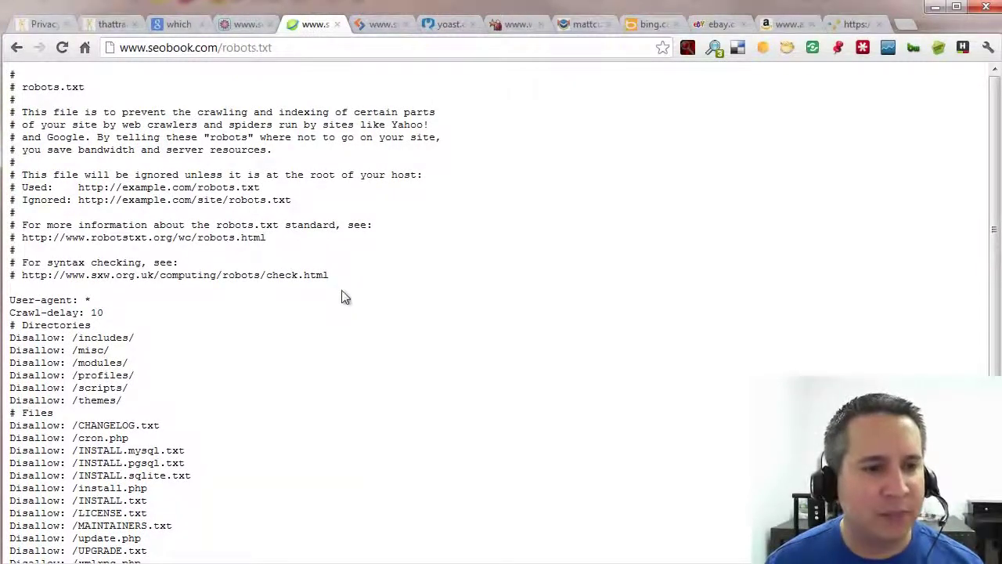
scroll(342, 295, "down", 3)
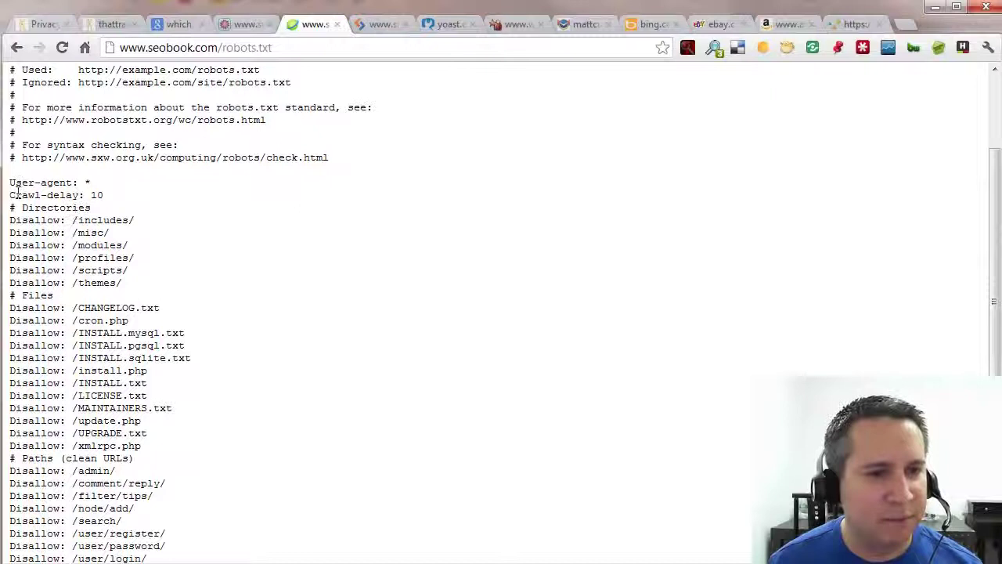
left_click_drag(9, 194, 271, 199)
scroll(271, 199, "down", 1)
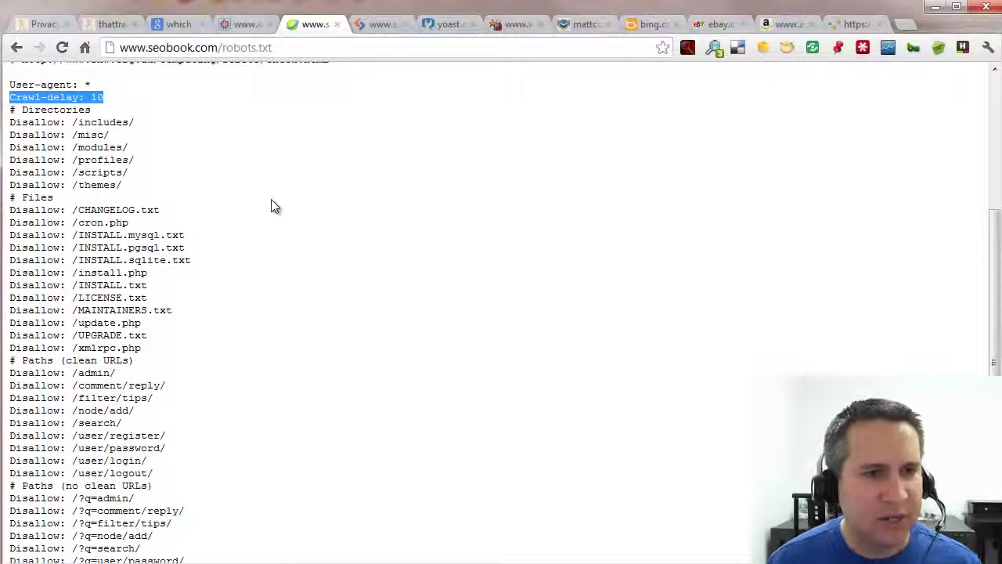
scroll(270, 199, "down", 1)
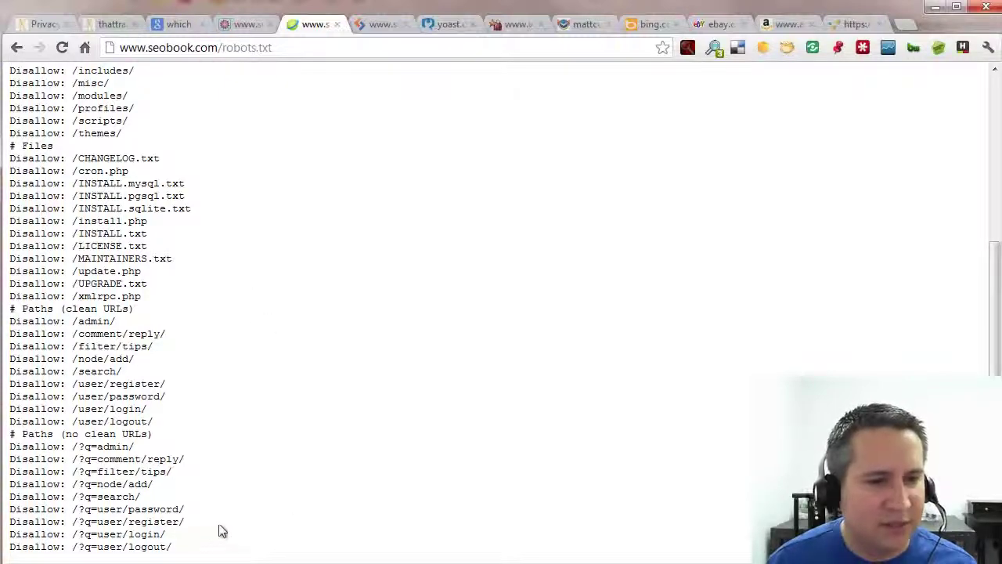
scroll(113, 447, "up", 1)
scroll(112, 452, "up", 3)
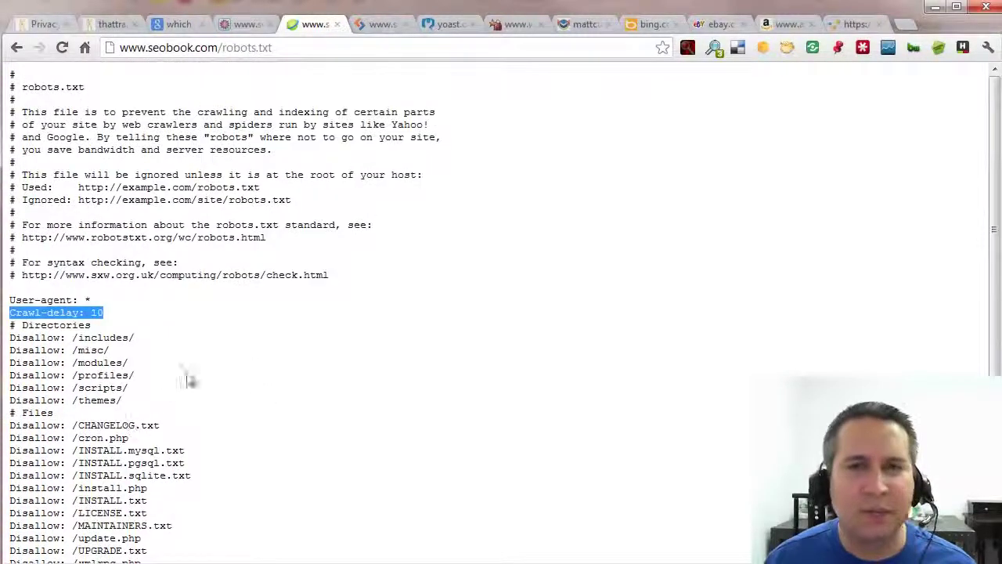
Examine the disallow rules and the sitemap address in the sitepoint.com robots.txt file
left_click(371, 25)
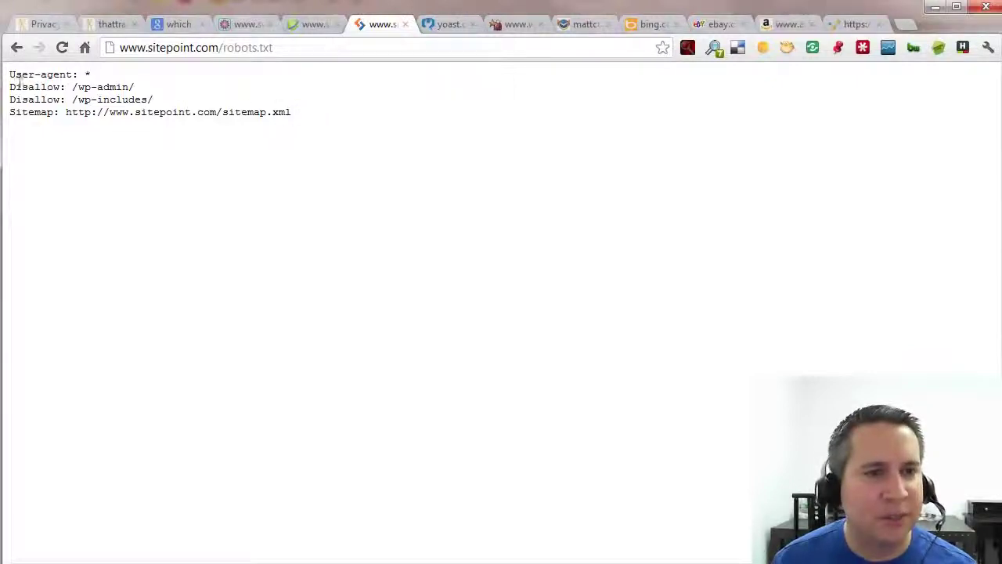
left_click_drag(9, 86, 166, 99)
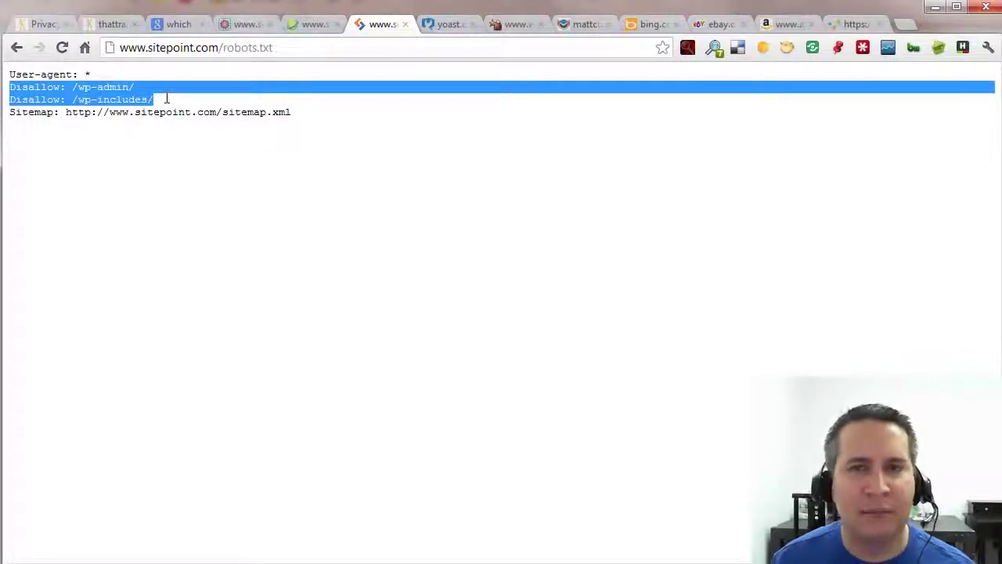
left_click_drag(302, 106, 66, 112)
left_click(296, 112)
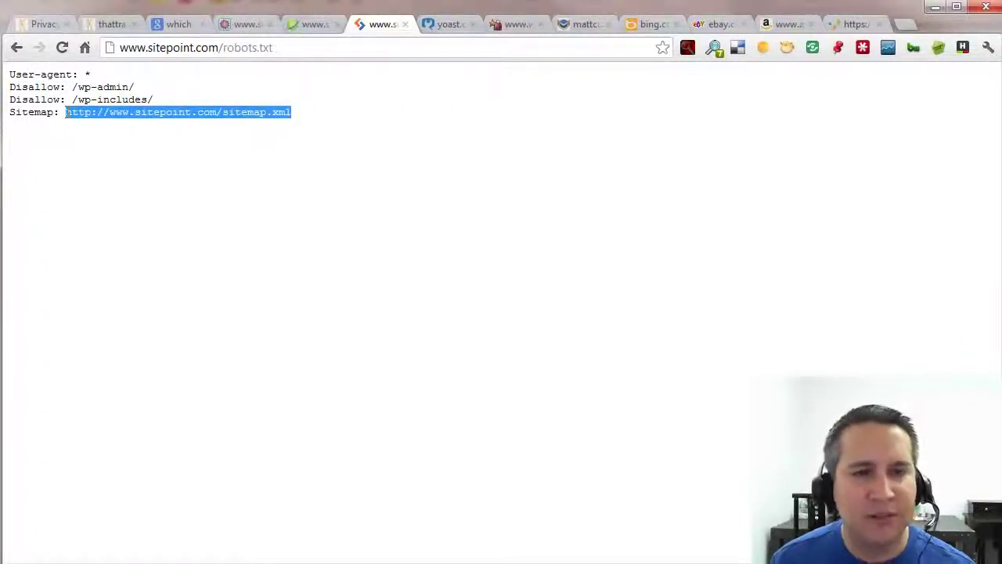
Compare the disallow rules with the allow rule in the yoast.com robots.txt file
left_click(443, 25)
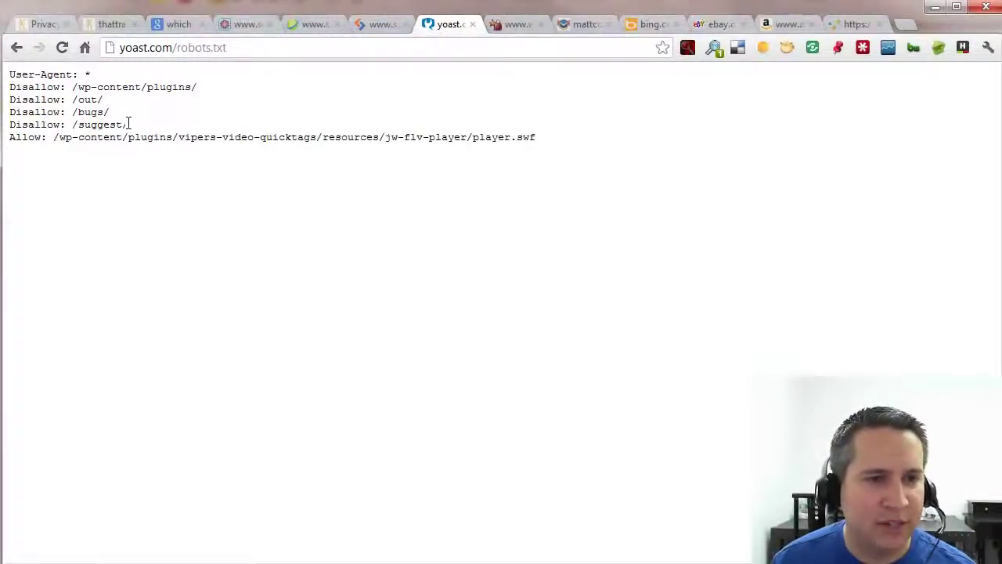
left_click_drag(129, 124, 6, 84)
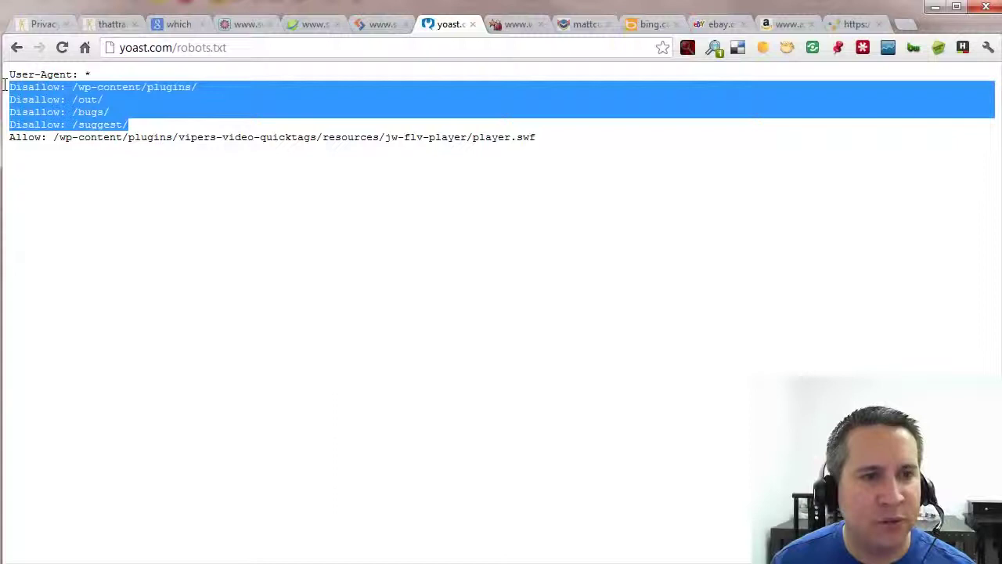
left_click_drag(541, 139, 9, 138)
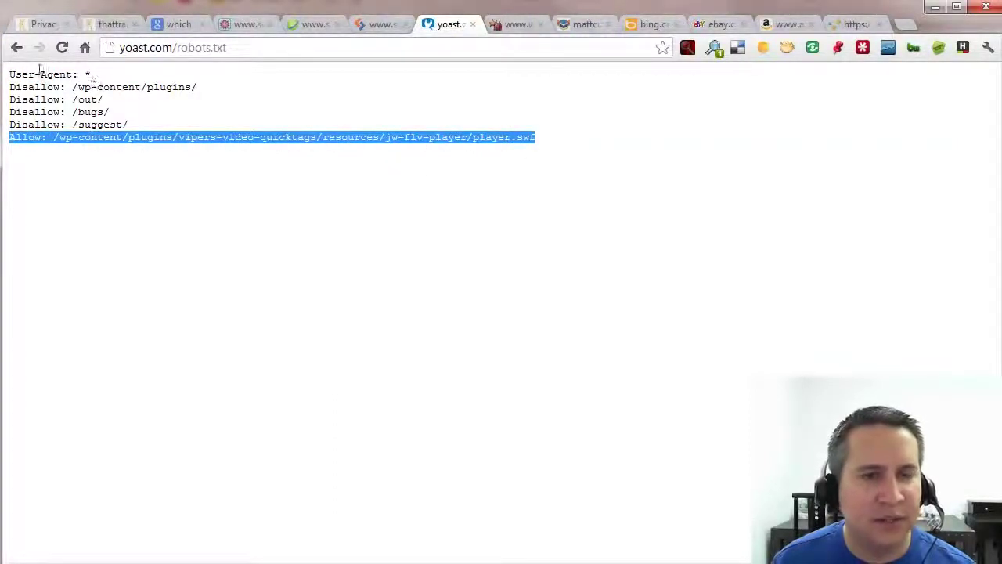
Examine the user-agent and disallow lines in the webmasterworld.com robots.txt file
left_click(519, 24)
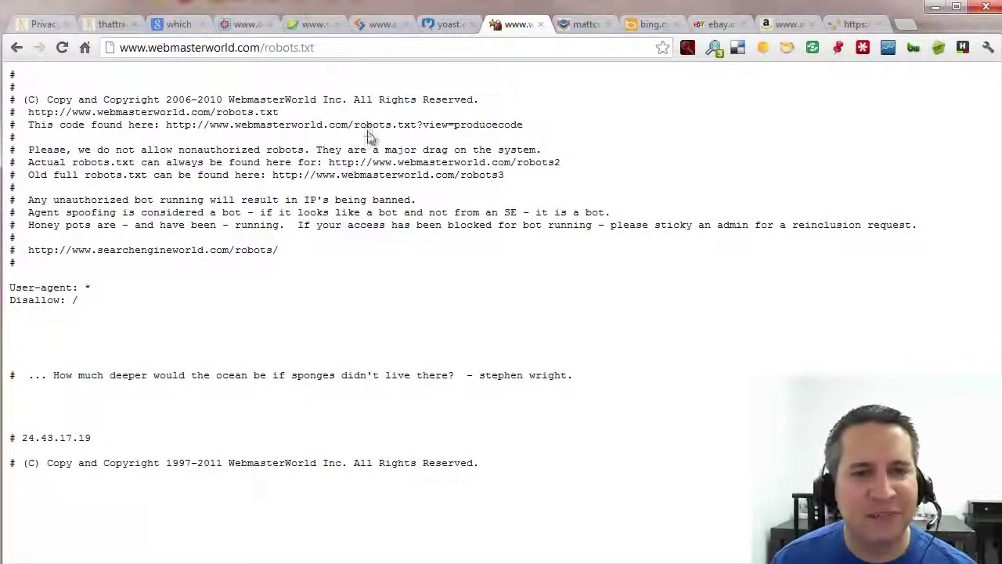
left_click_drag(84, 300, 8, 290)
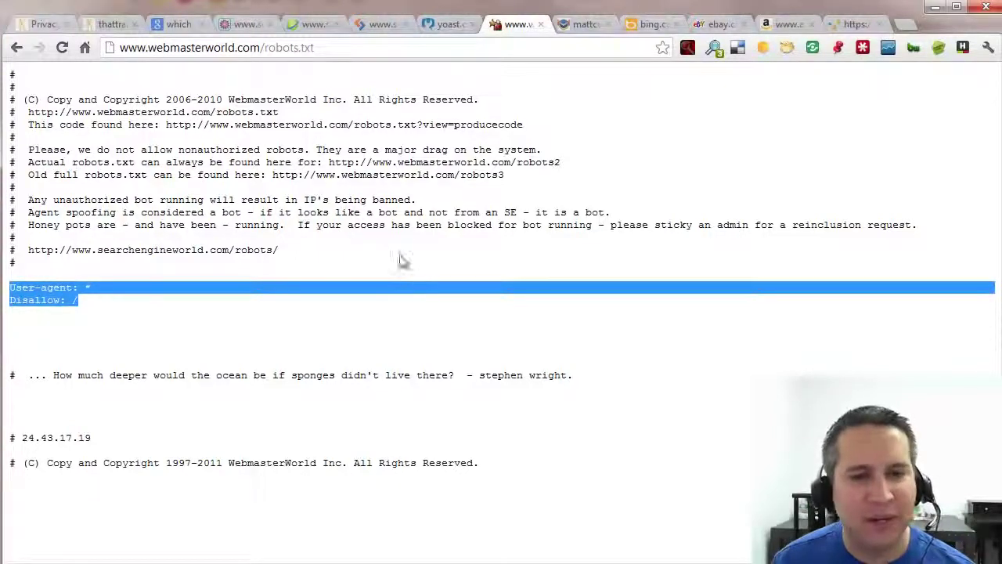
Check the address given for the actual robots.txt in the webmasterworld.com file's comments
left_click(562, 162)
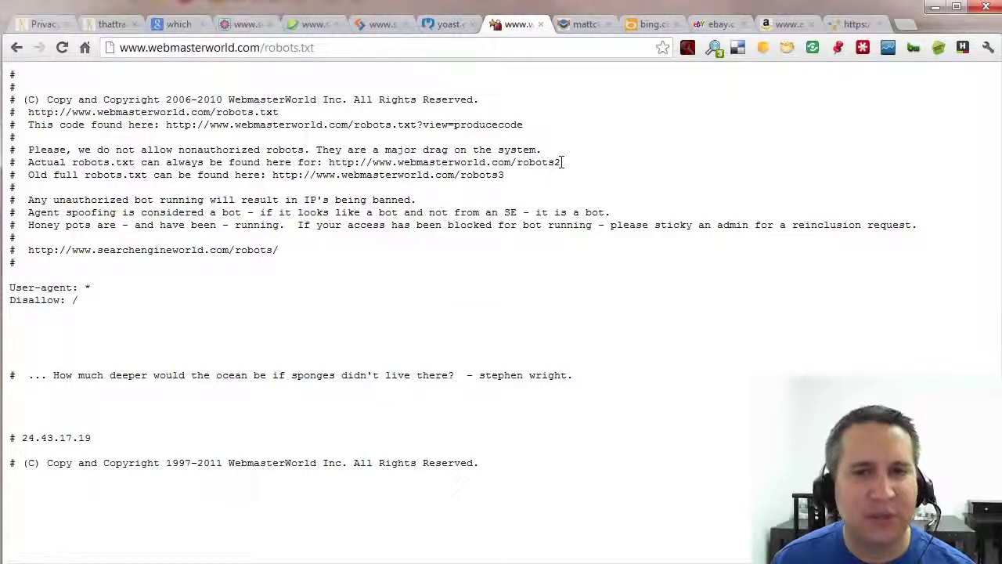
left_click_drag(563, 162, 329, 162)
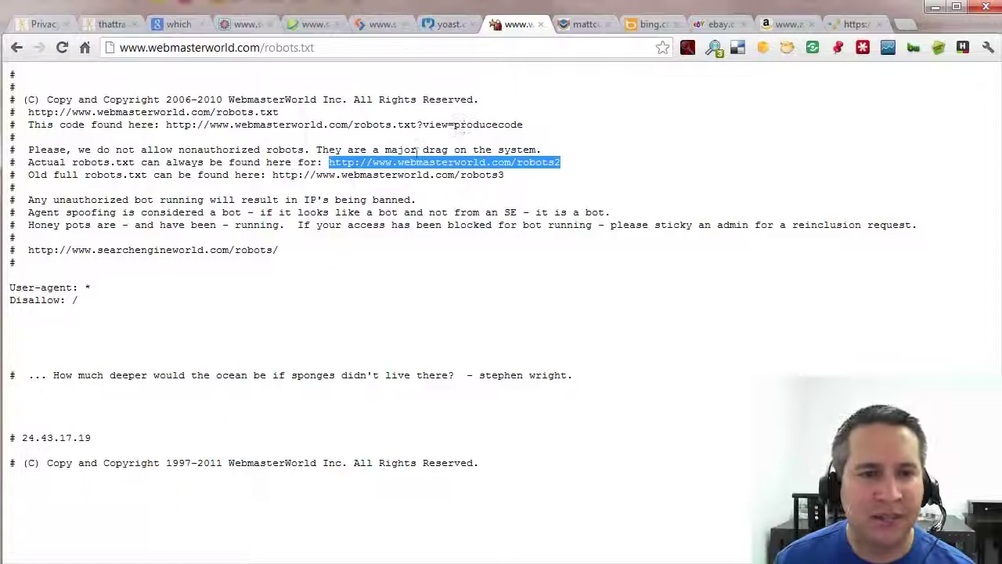
Examine the user-agent line and the disallowed directory in the mattcutts.com robots.txt file
left_click(583, 25)
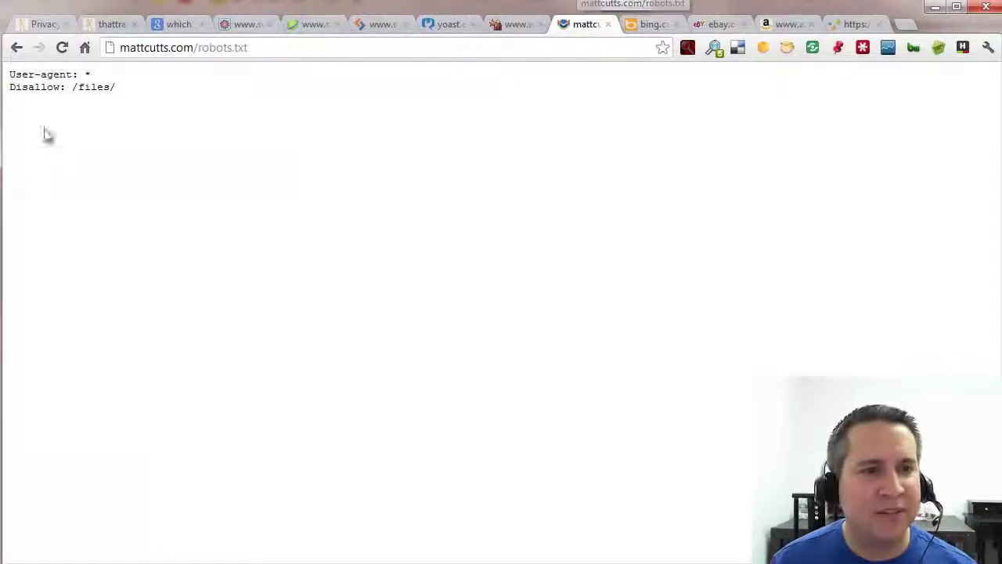
left_click_drag(116, 88, 4, 70)
left_click_drag(117, 88, 74, 90)
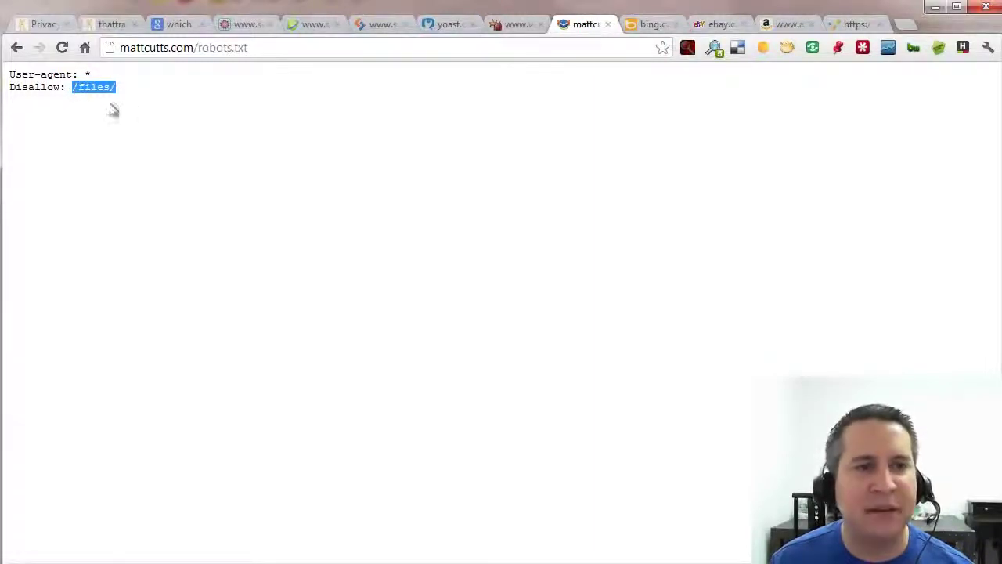
Review the sitemap addresses and the full list of disallow rules in the bing.com robots.txt file
left_click(640, 29)
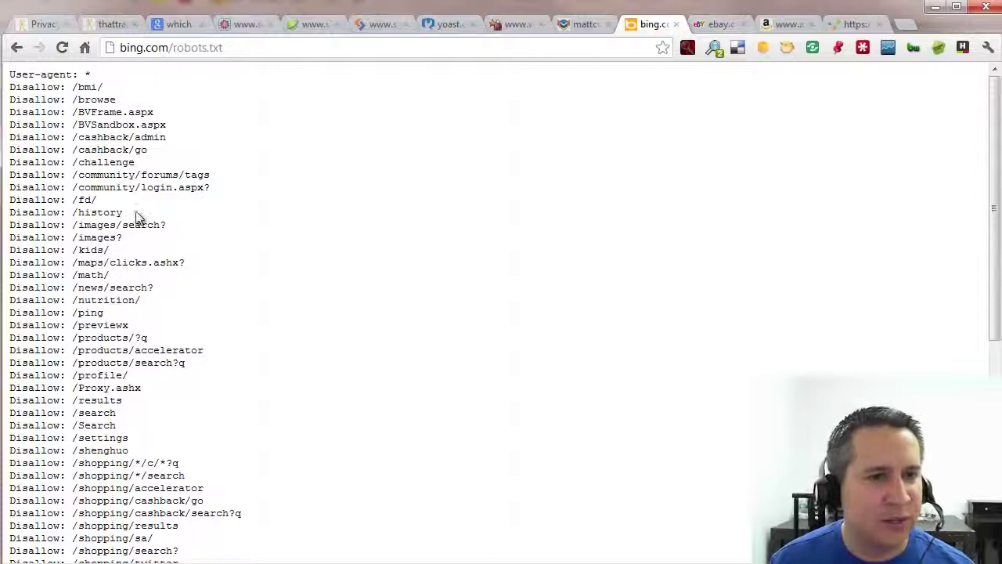
scroll(139, 217, "down", 5)
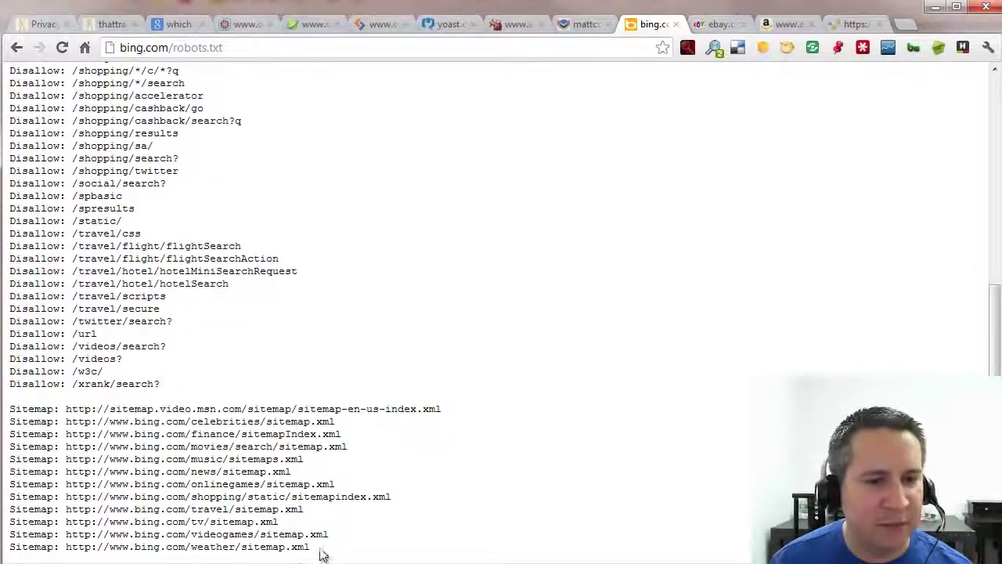
left_click_drag(320, 549, 69, 402)
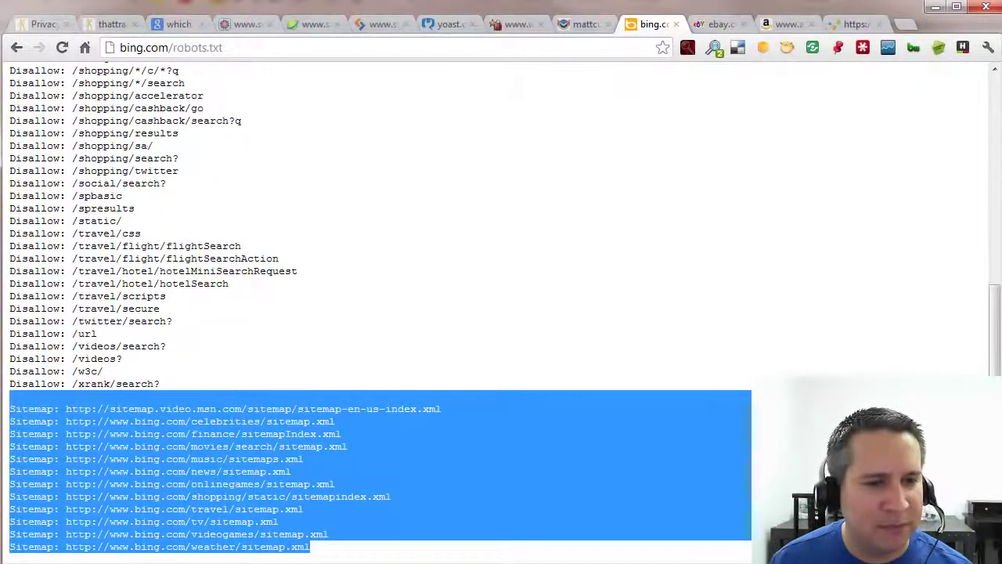
left_click_drag(179, 386, 10, 89)
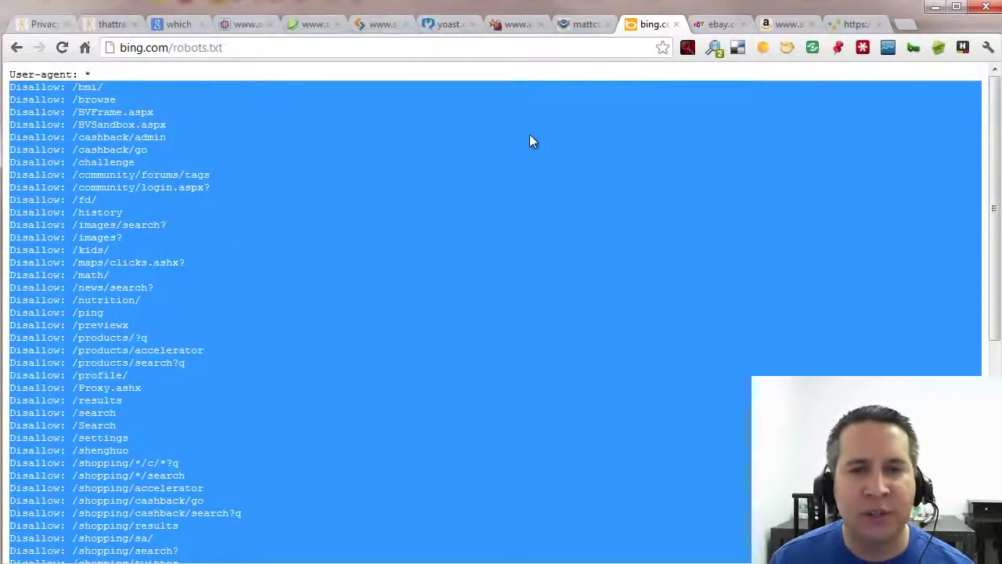
Examine the disallow rules, the PDP, VIP and SRP sitemap lines and the end-of-file marker in the ebay.com robots.txt file
left_click(705, 25)
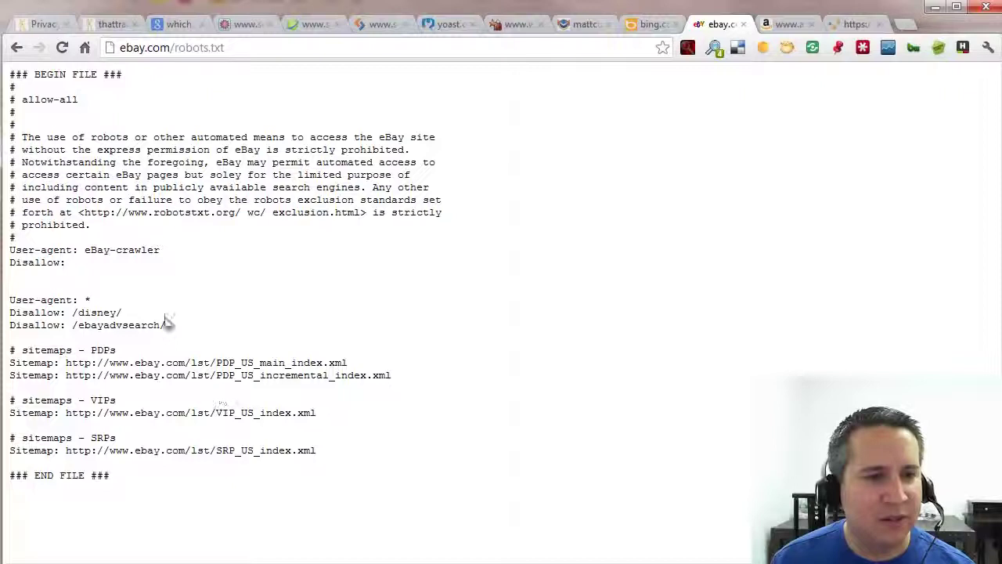
left_click_drag(179, 326, 6, 307)
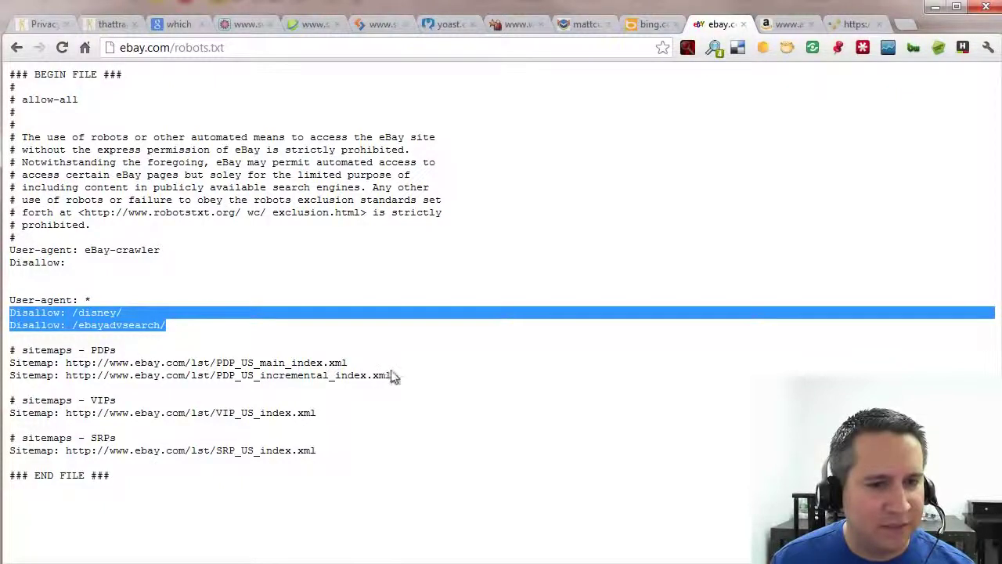
left_click_drag(391, 375, 9, 363)
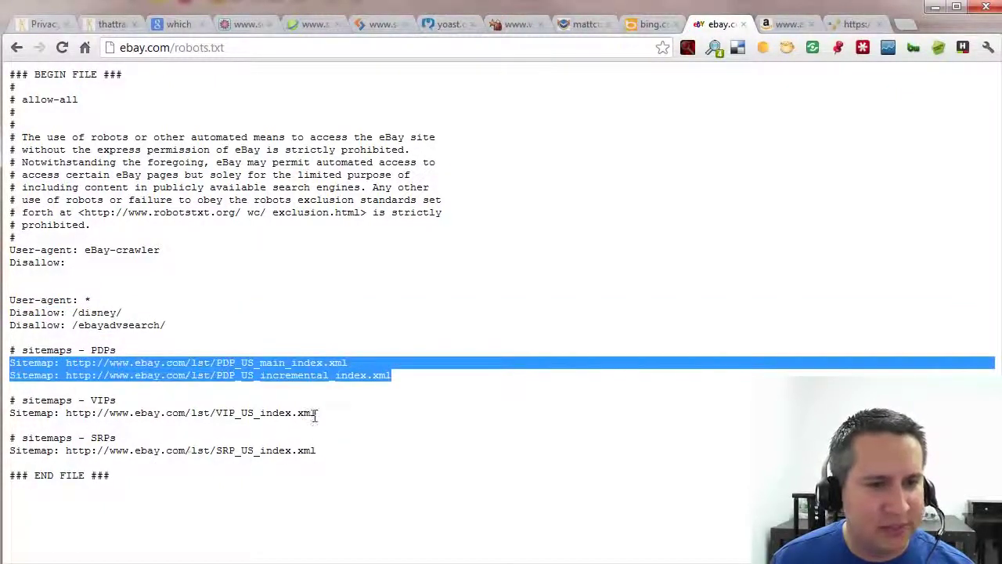
left_click_drag(316, 412, 9, 413)
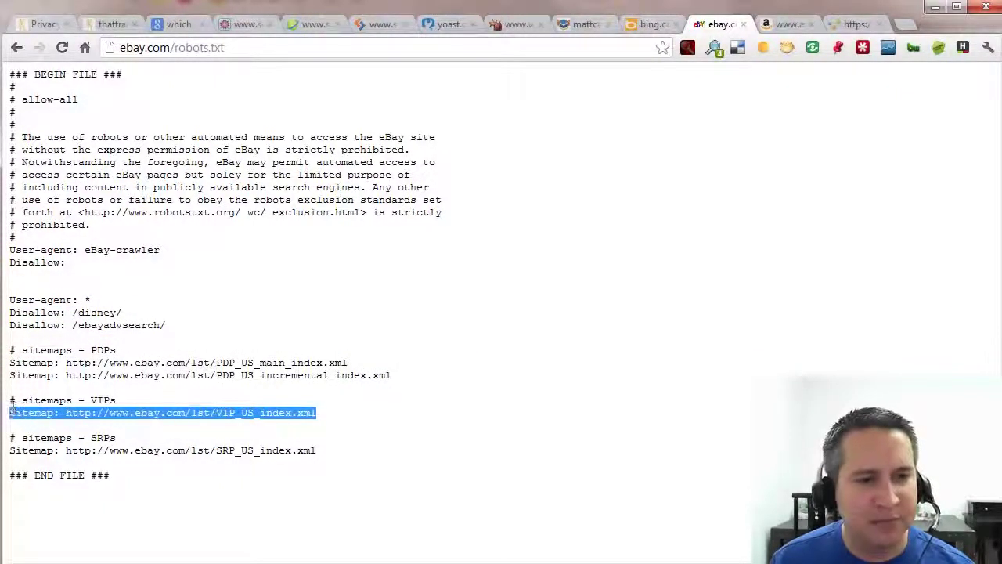
left_click_drag(333, 453, 7, 452)
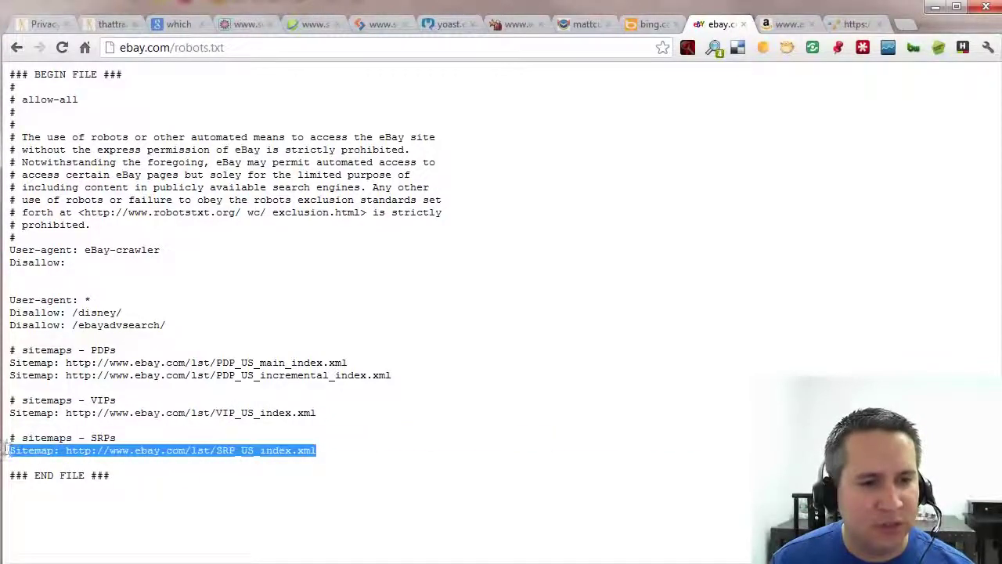
left_click_drag(112, 475, 9, 474)
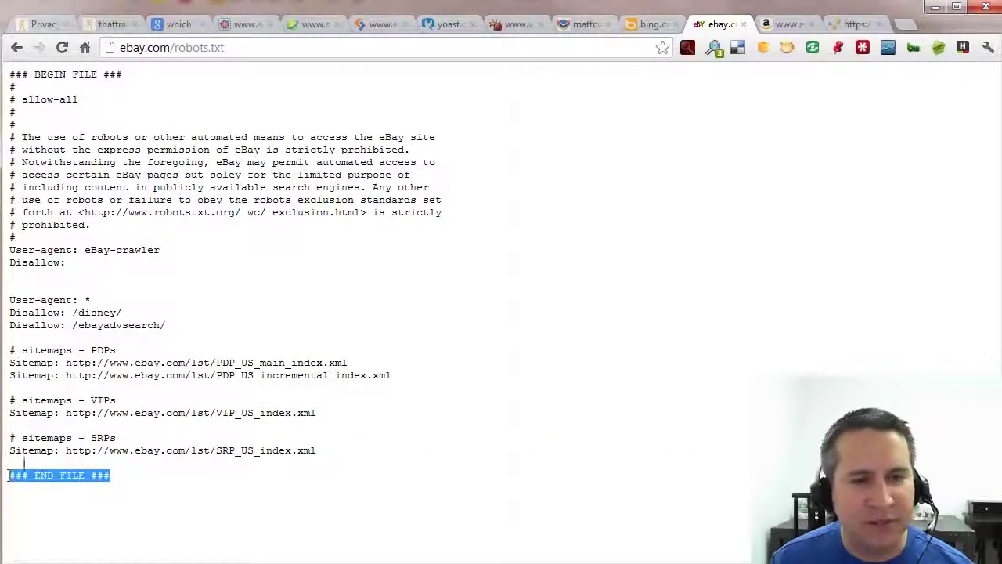
Review the amazon.com robots.txt file, including its disallow rules and the separate user-agent entry for EtaoSpider
left_click(780, 24)
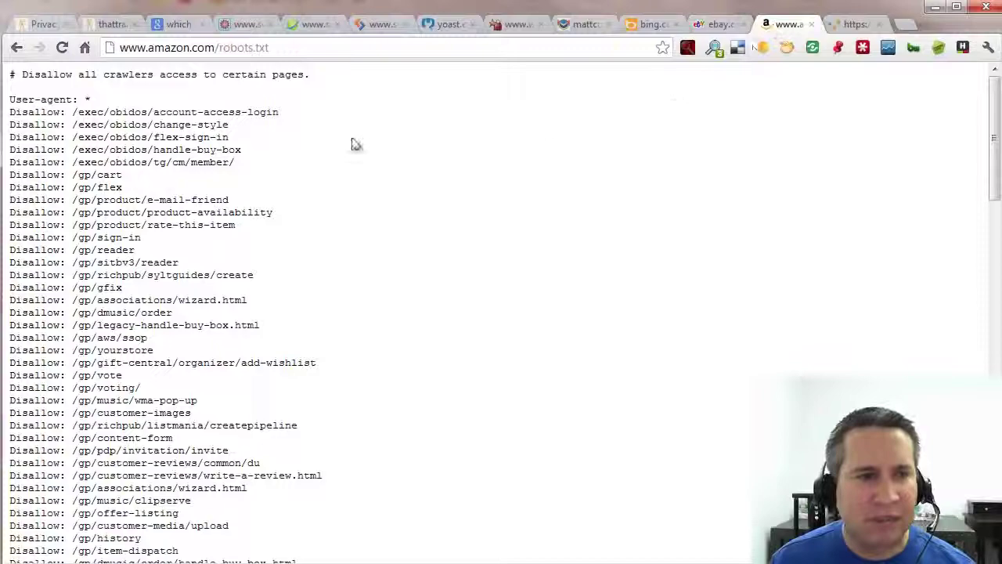
scroll(170, 302, "down", 8)
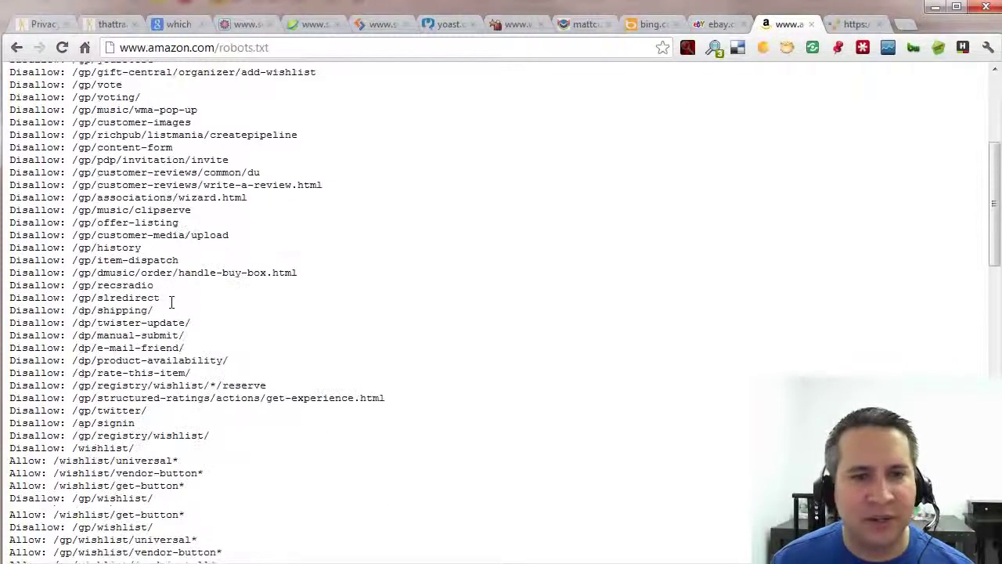
scroll(206, 343, "down", 8)
double_click(116, 477)
scroll(173, 393, "down", 1)
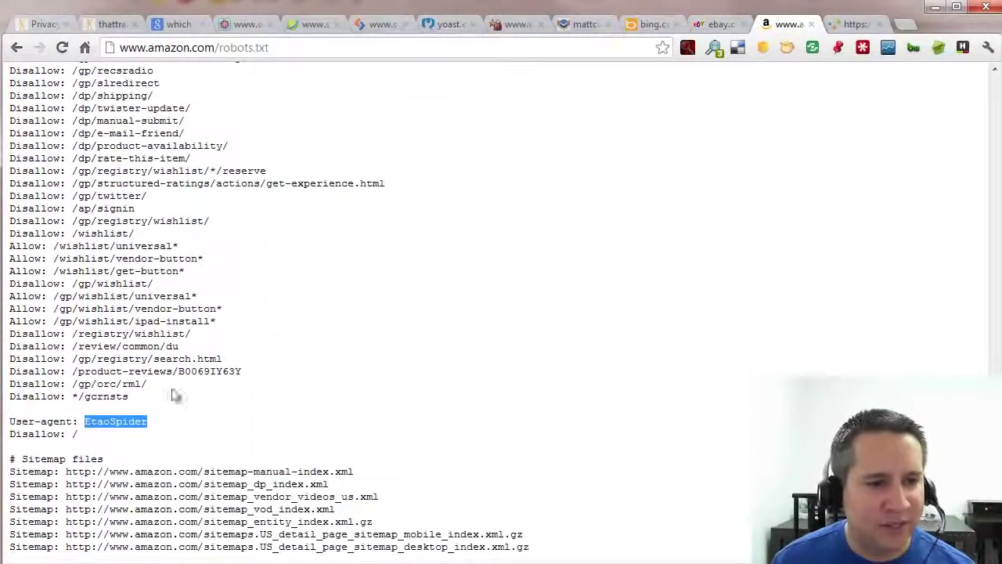
left_click(126, 428)
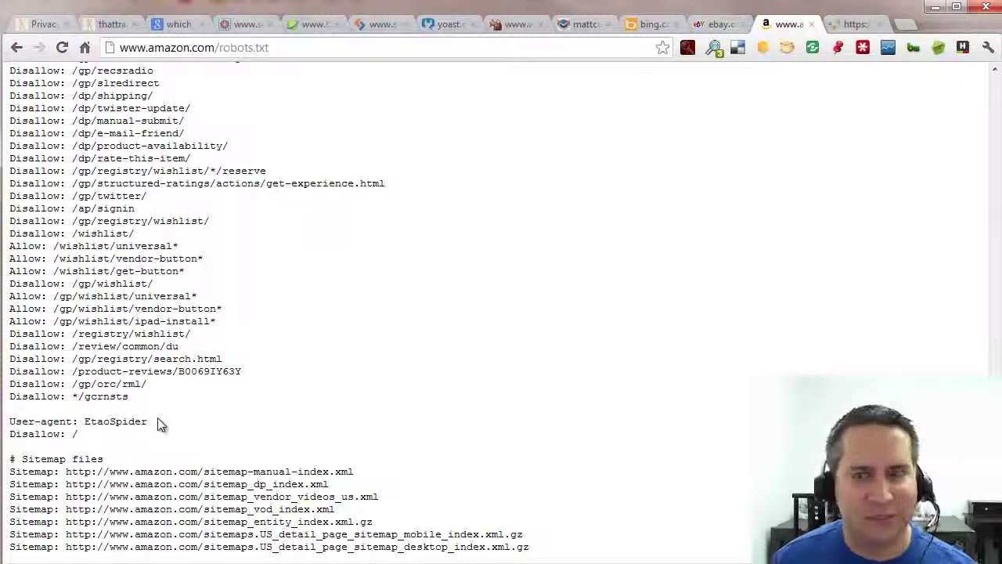
left_click_drag(158, 423, 46, 424)
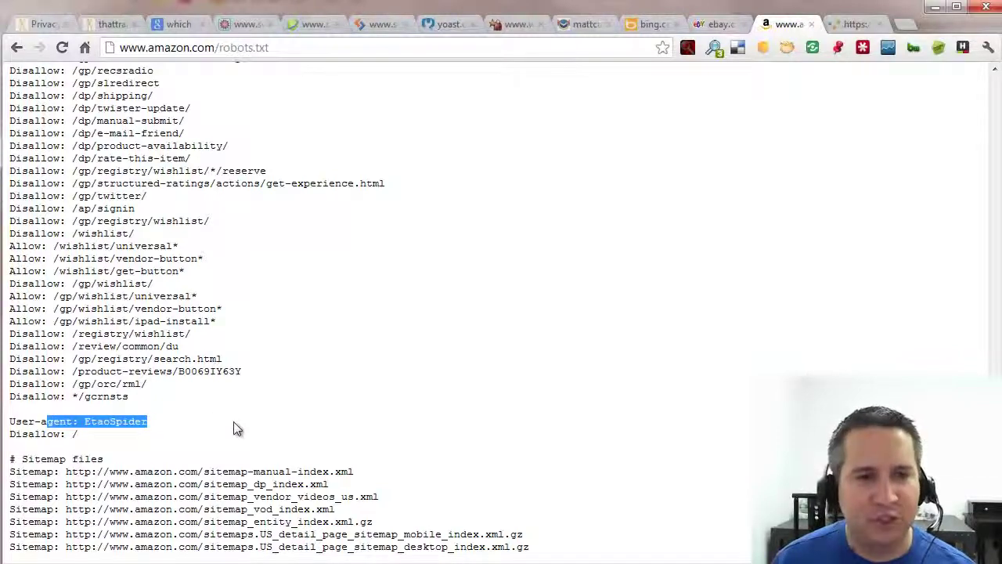
scroll(233, 422, "up", 3)
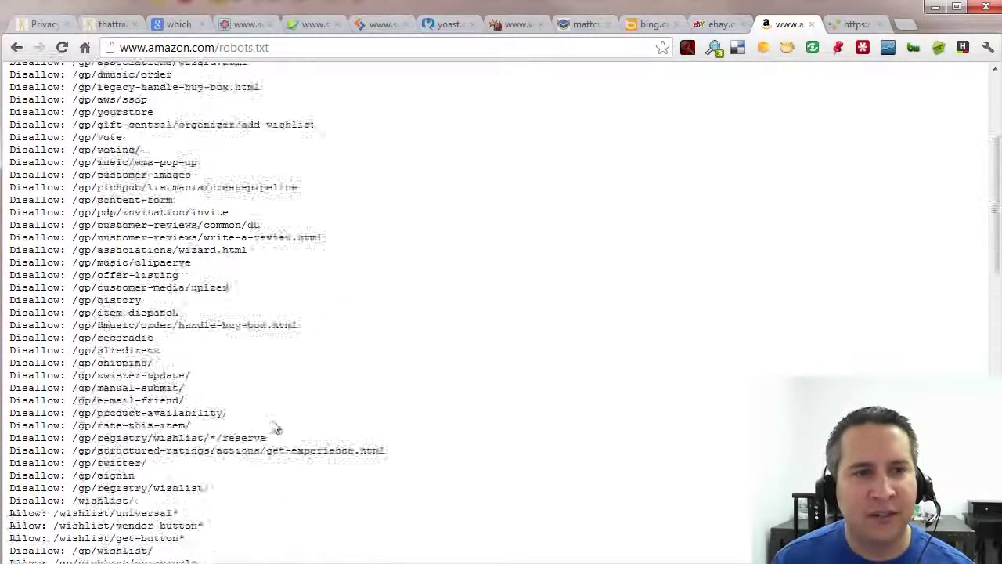
scroll(274, 427, "up", 3)
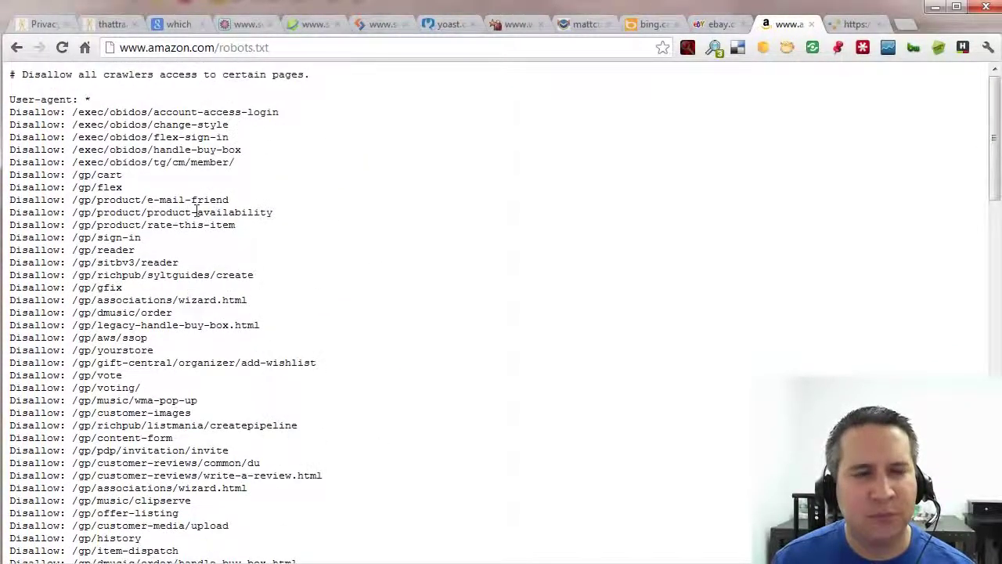
Compare the general disallow rules with those for MSNBot, Googlebot and Slurp in the pawngo.com robots.txt file
left_click(854, 24)
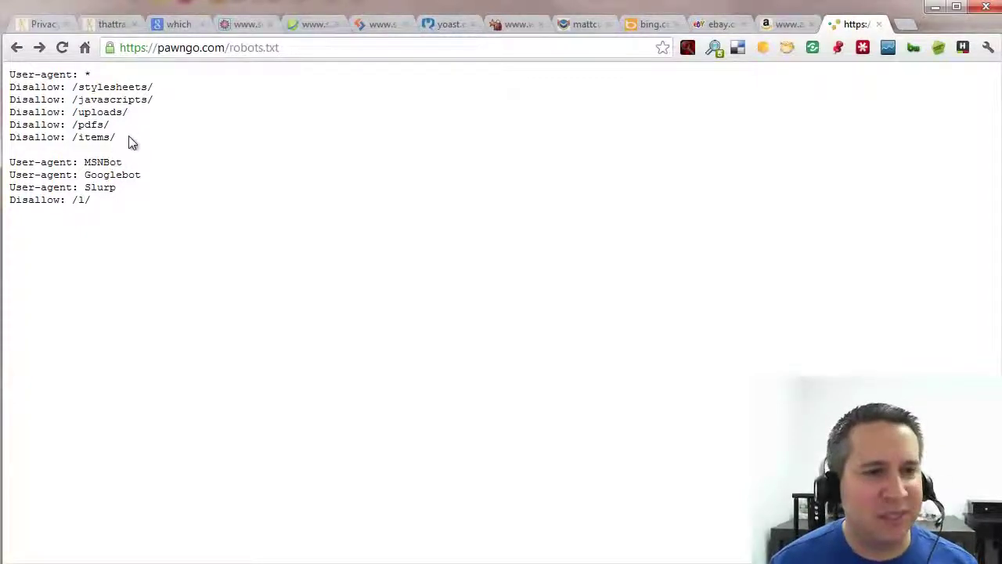
left_click_drag(130, 141, 6, 85)
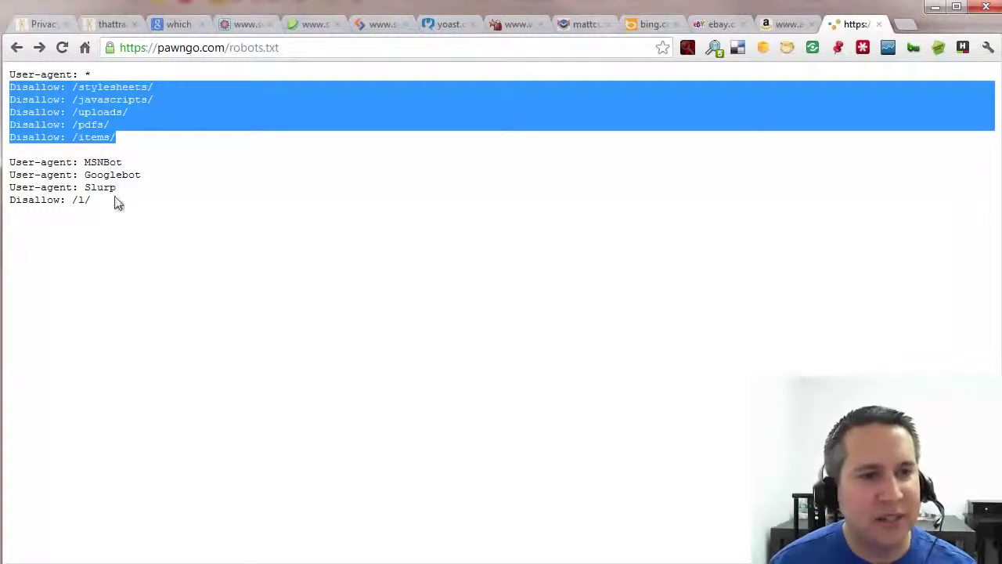
left_click_drag(122, 162, 85, 162)
left_click_drag(141, 176, 73, 199)
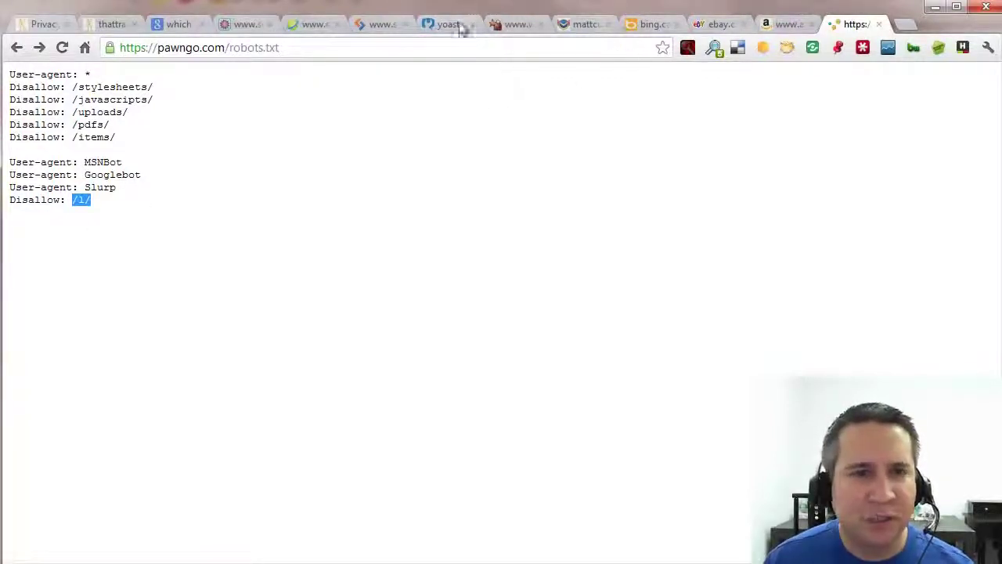
Select all the user-agent, disallow and sitemap lines in the sitepoint.com robots.txt file
left_click(439, 24)
left_click(388, 23)
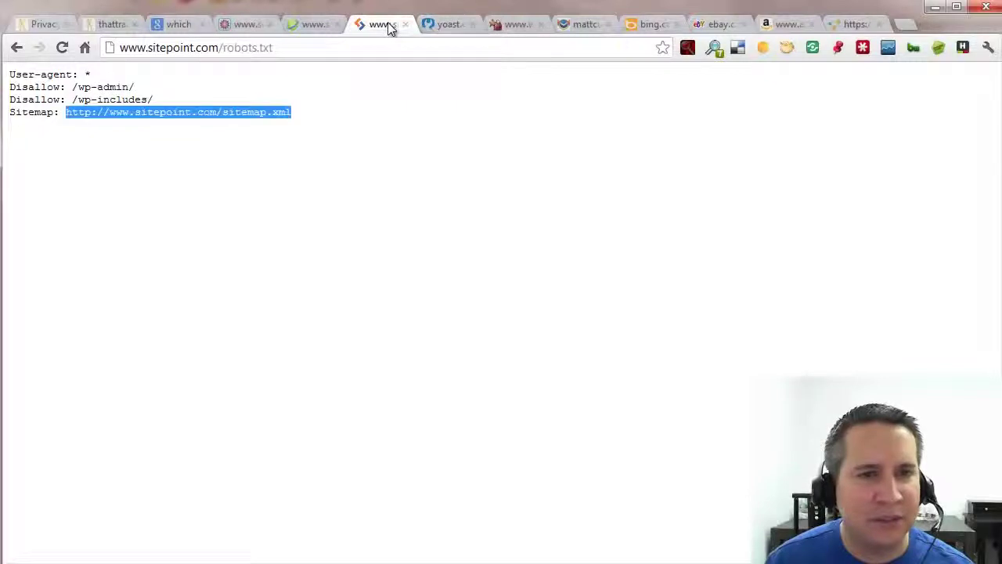
left_click(165, 87)
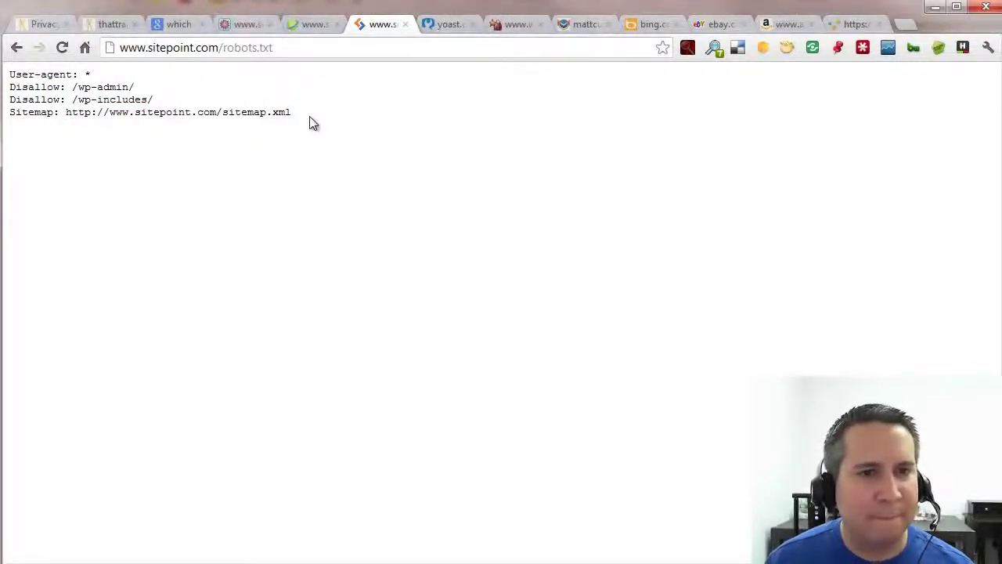
left_click_drag(312, 122, 35, 88)
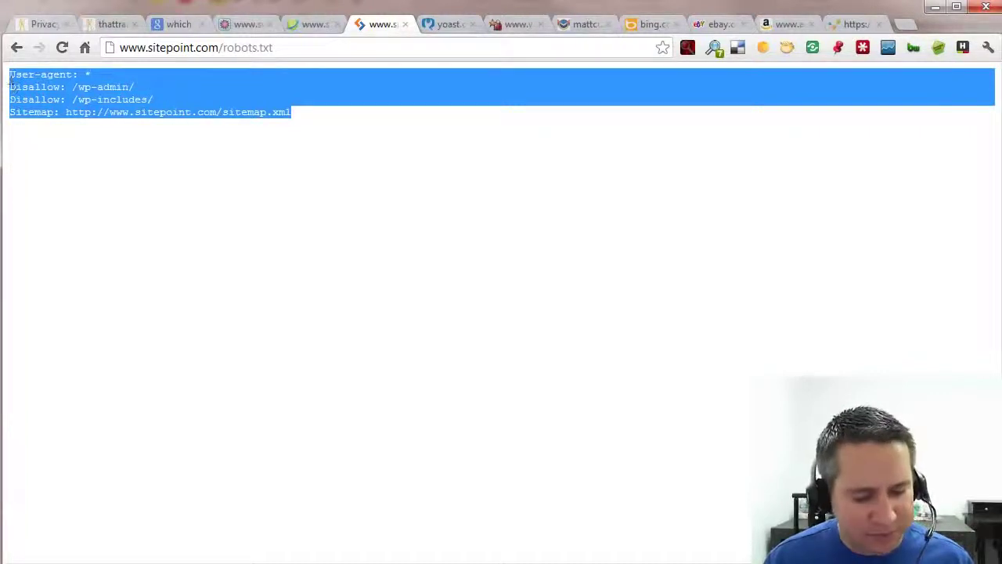
Load yoast.com/robots.txt in place of the pawngo.com file and close that browser tab
left_click(852, 24)
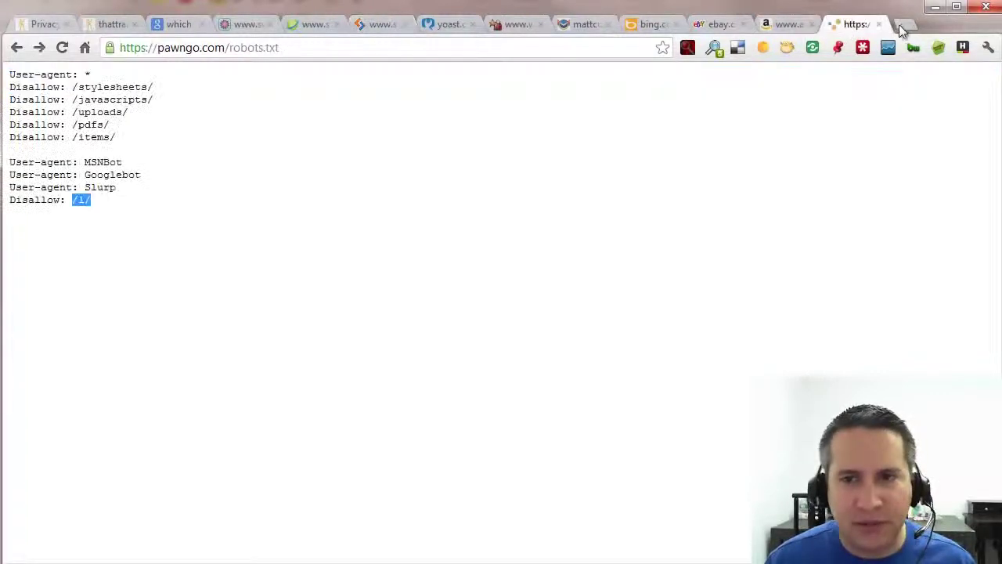
left_click(638, 46)
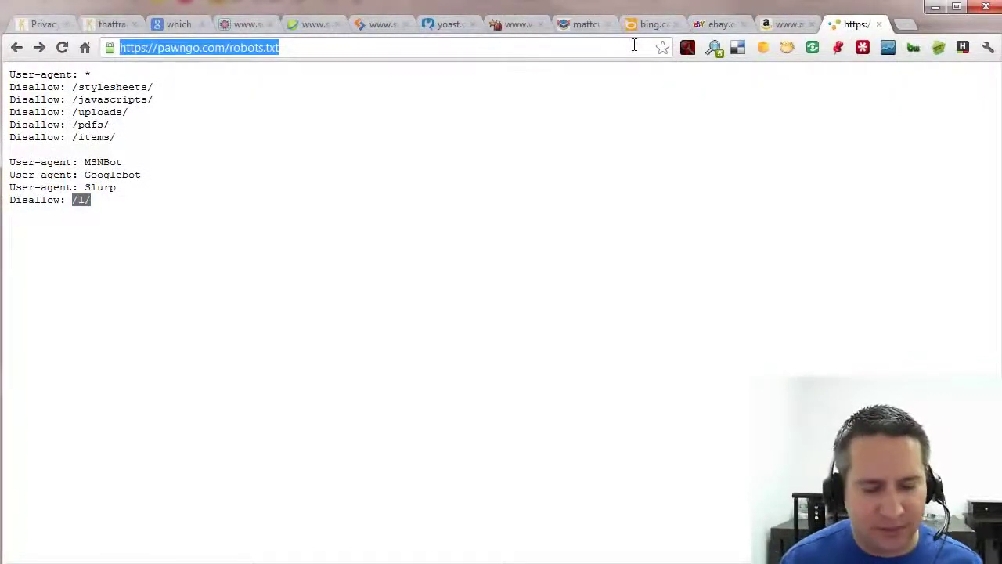
type("you")
key("BackSpace")
key("BackSpace")
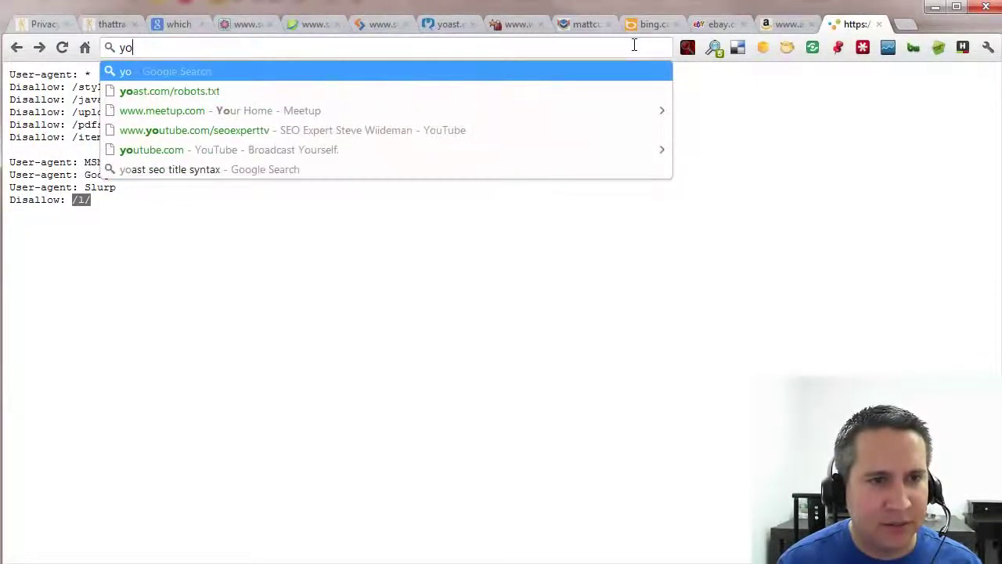
type("ast")
key("End")
key("Return")
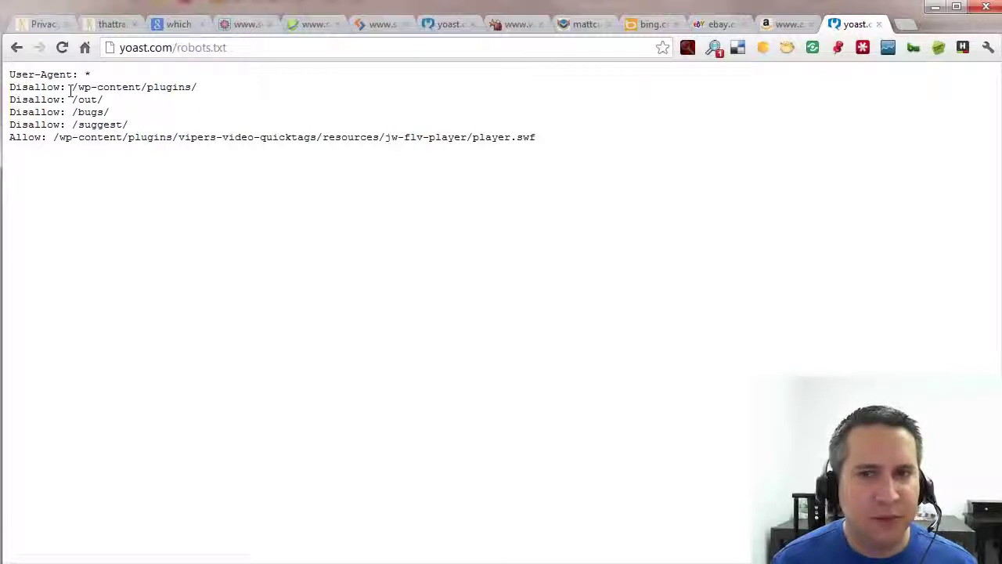
left_click(878, 24)
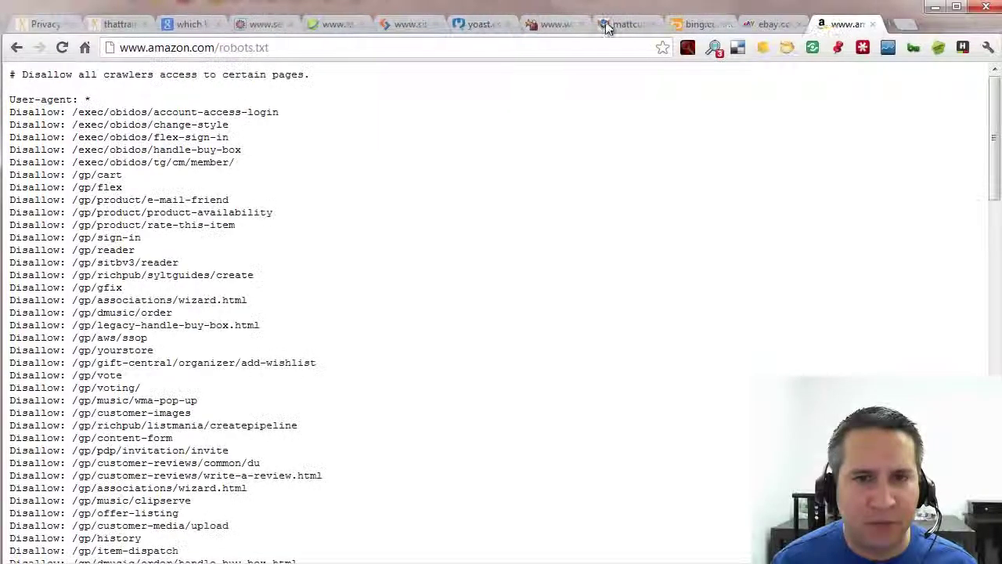
Compare the rules in the already open yoast.com robots.txt file with those in the thattrainingguide.com file
left_click(479, 25)
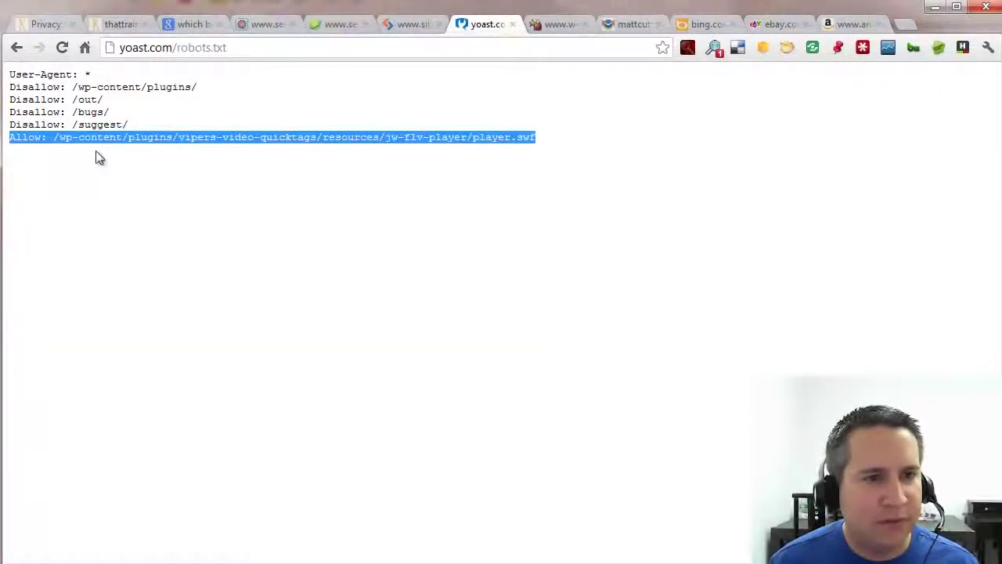
left_click(123, 181)
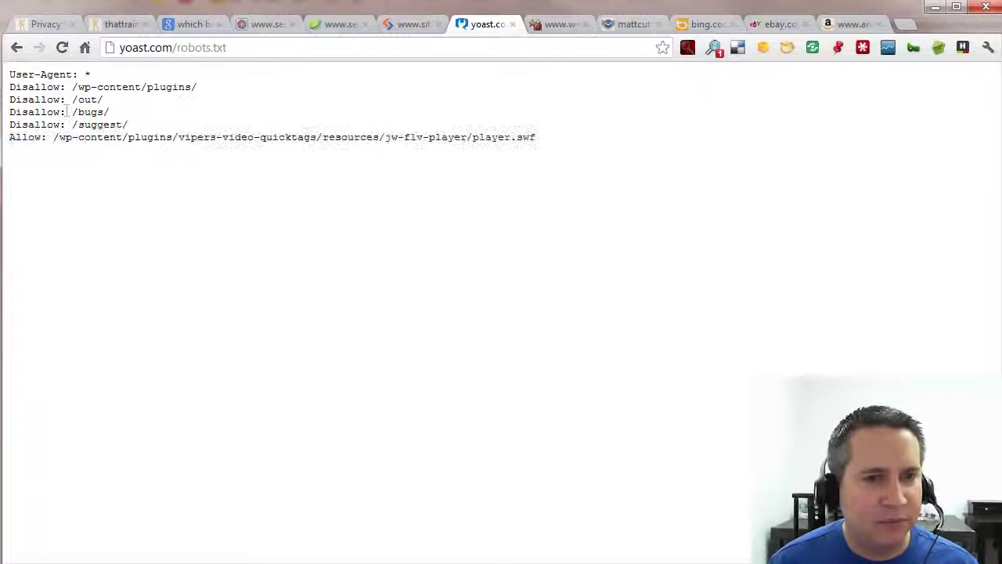
left_click(102, 29)
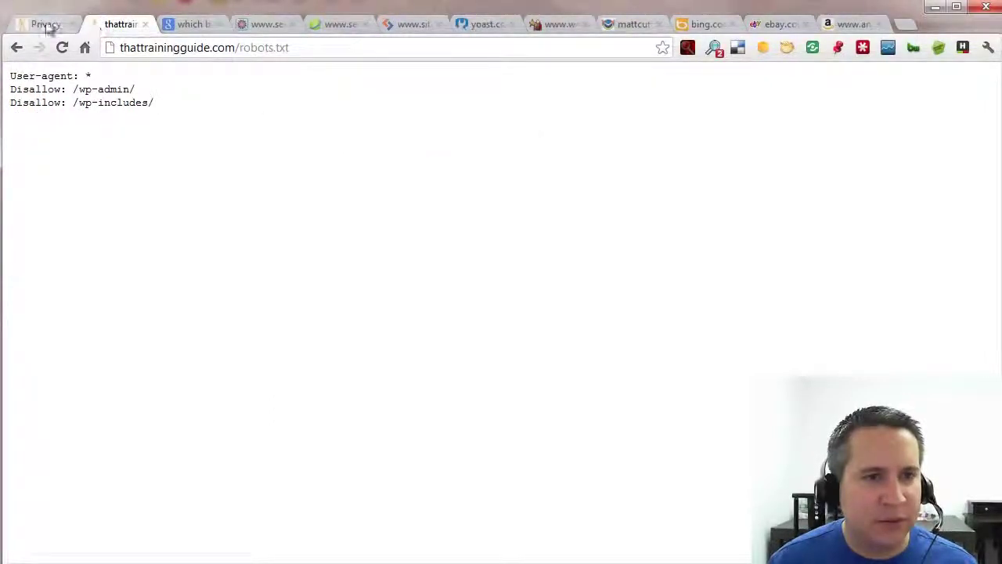
Paste the copied sitepoint.com rules, including the Sitemap line, below the existing Robots.txt Content in the WordPress Privacy Settings
left_click_drag(159, 105, 13, 72)
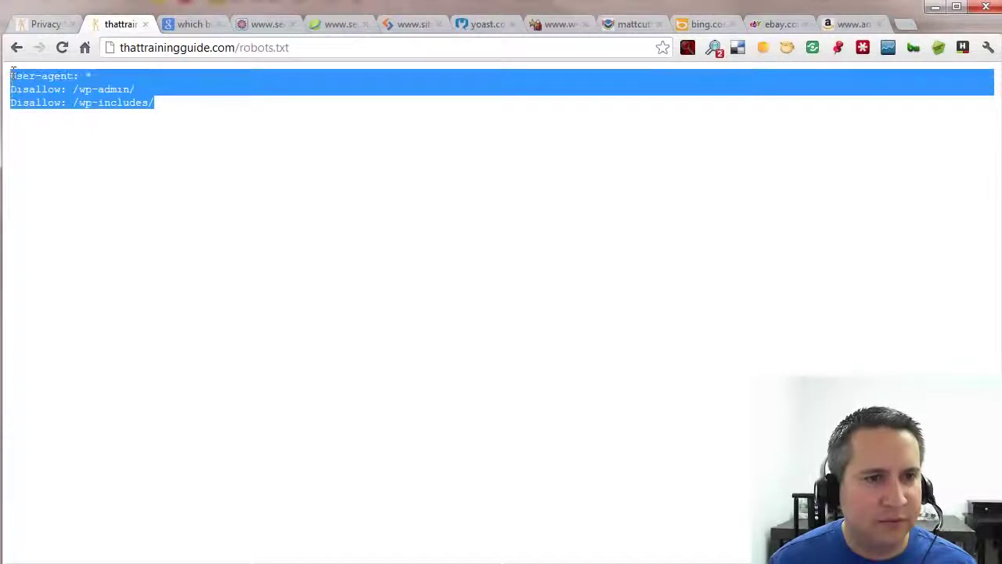
left_click(49, 25)
left_click(464, 244)
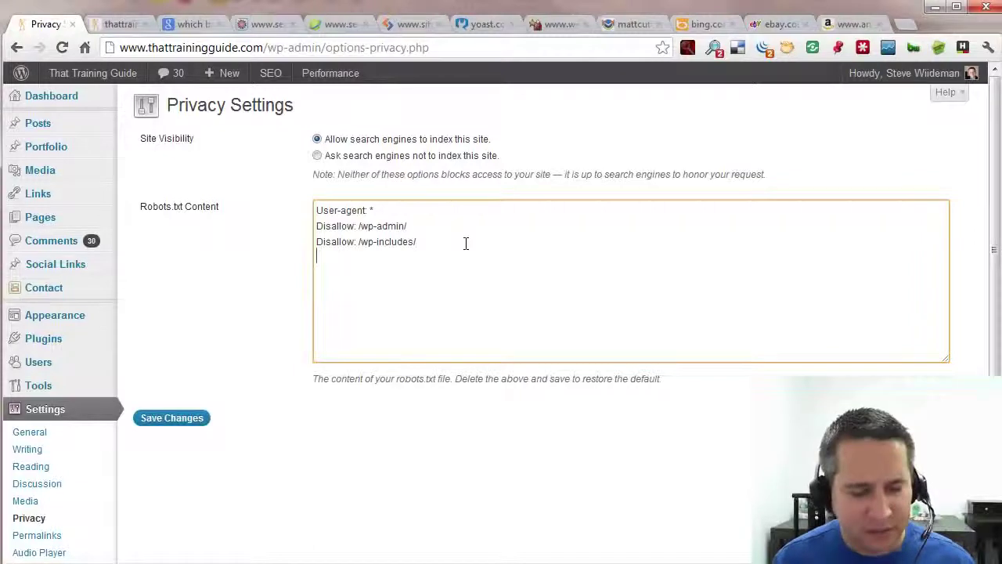
type("User-agent: * Disallow: /wp-admin/ Disallow: /wp-includes/ Sitemap: http://www.sitepoint.com/sitemap.xml")
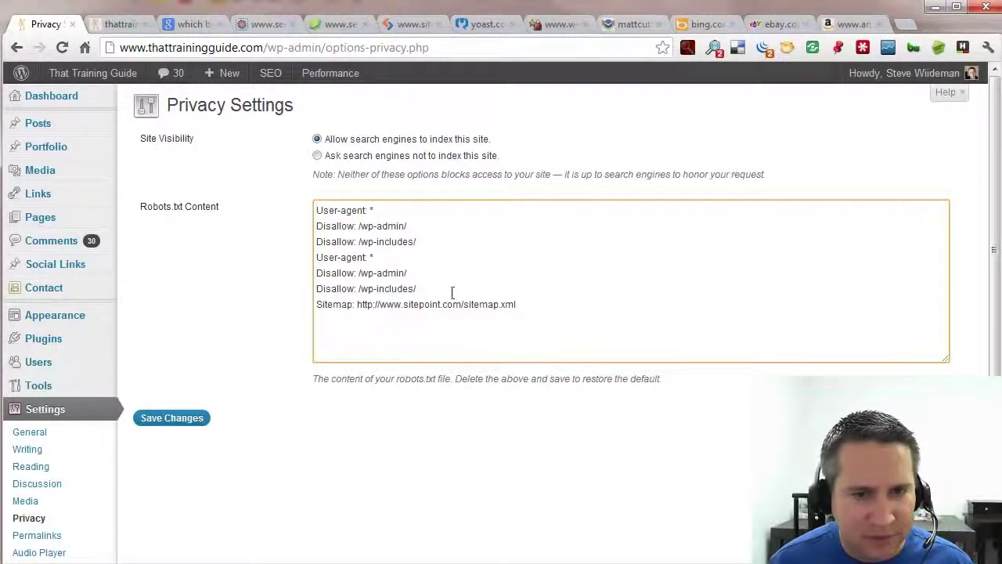
Delete the duplicate user-agent and disallow lines and the sitepoint.com address, keeping only the Sitemap label under the original rules
left_click_drag(452, 292, 301, 252)
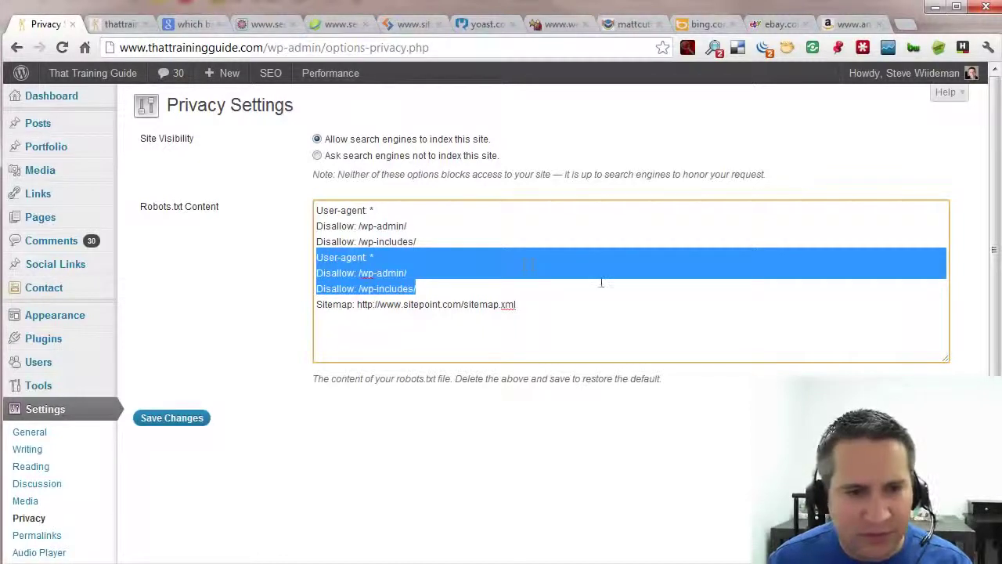
key("BackSpace")
key("BackSpace")
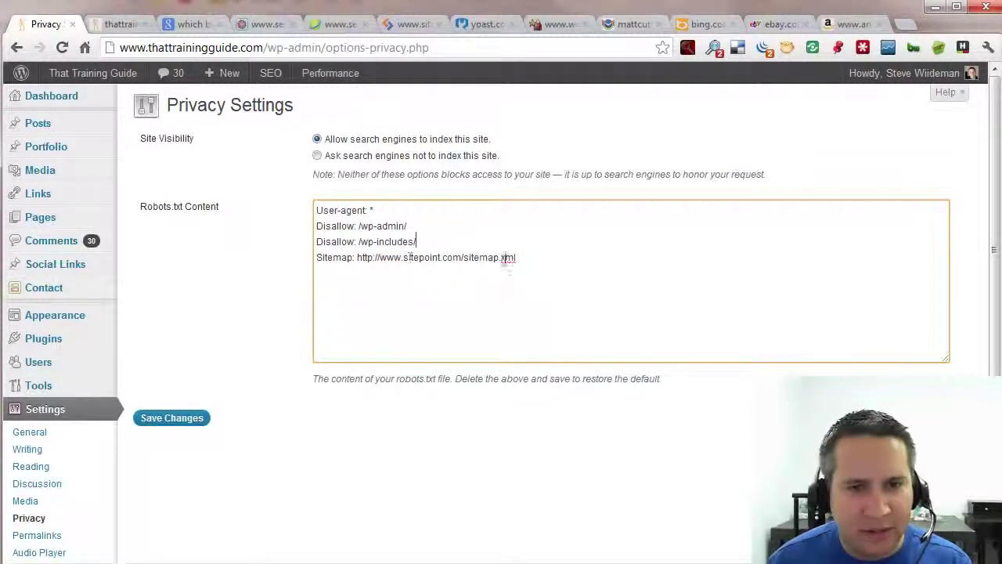
left_click_drag(516, 256, 359, 258)
key("BackSpace")
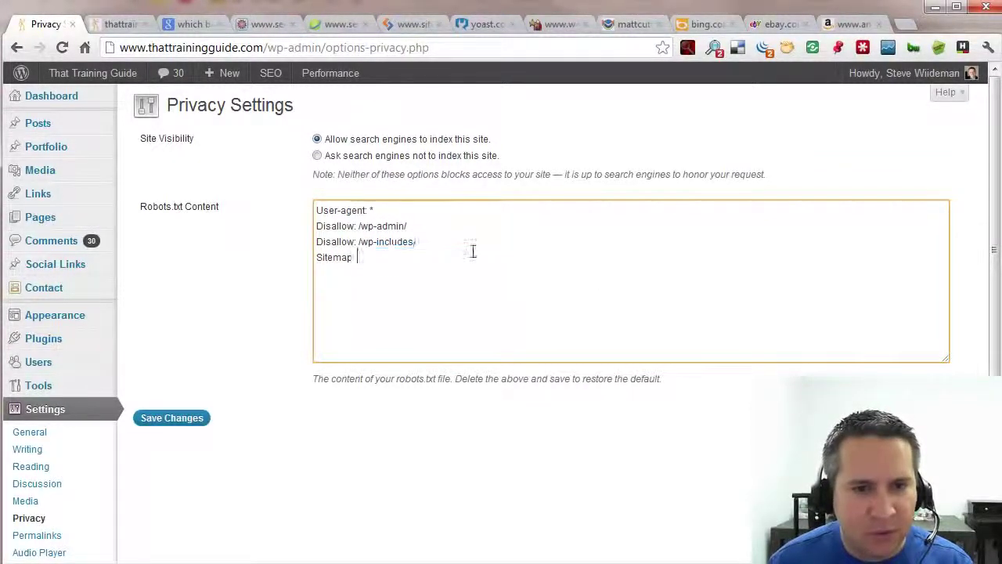
Open the SEO plugin's XML Sitemaps settings in a new browser tab and switch to that tab
scroll(281, 444, "down", 2)
scroll(281, 443, "down", 1)
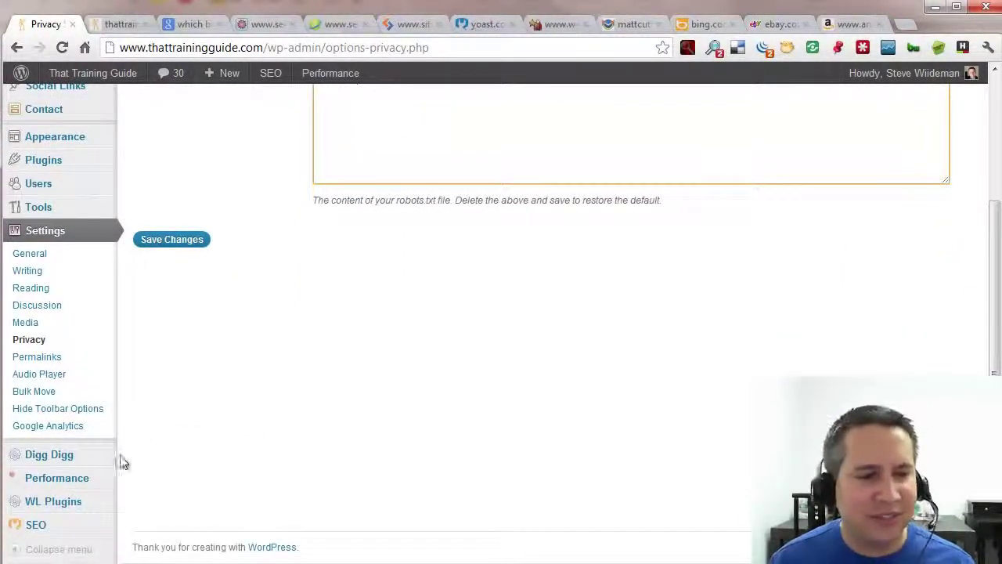
mouse_move(44, 527)
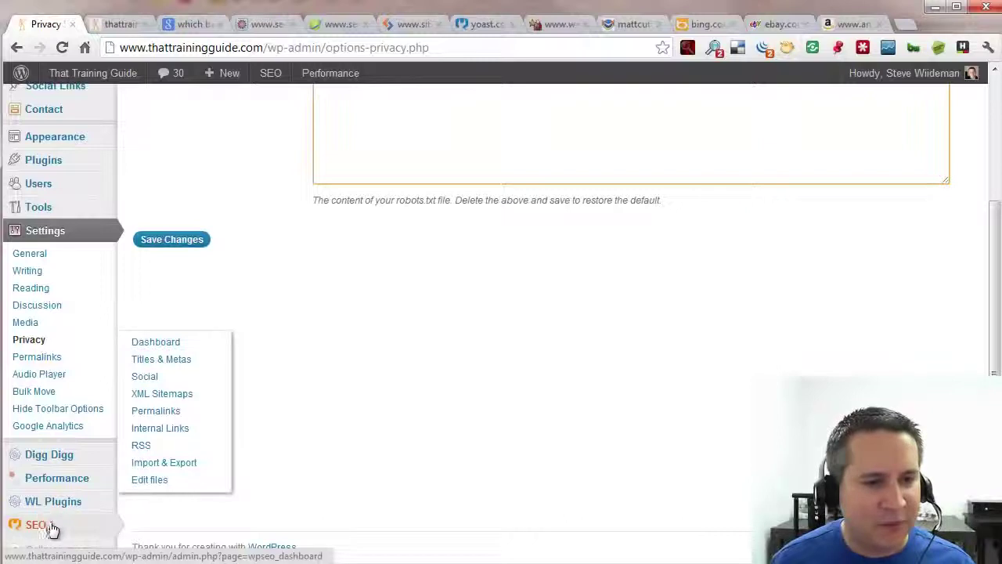
right_click(160, 399)
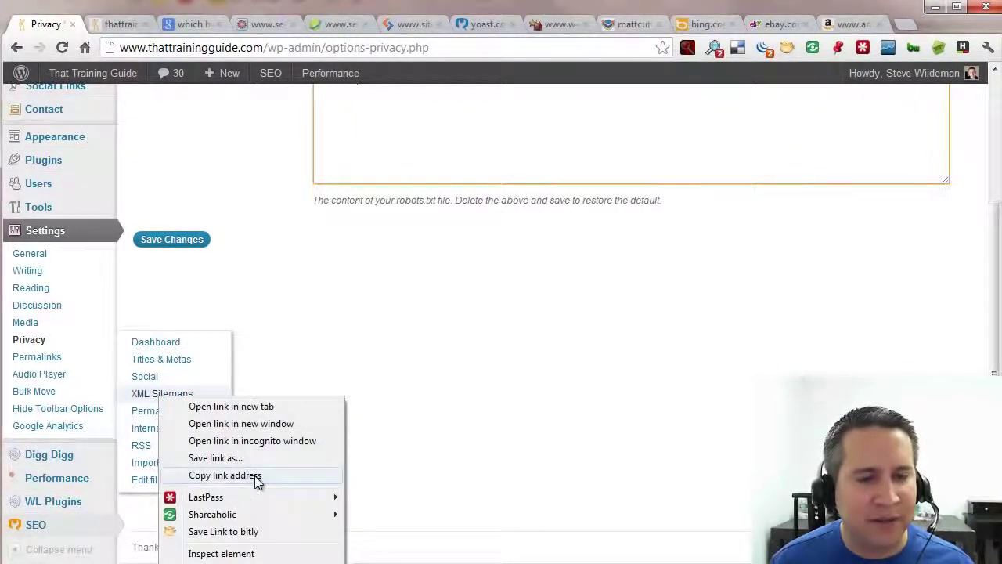
left_click(267, 406)
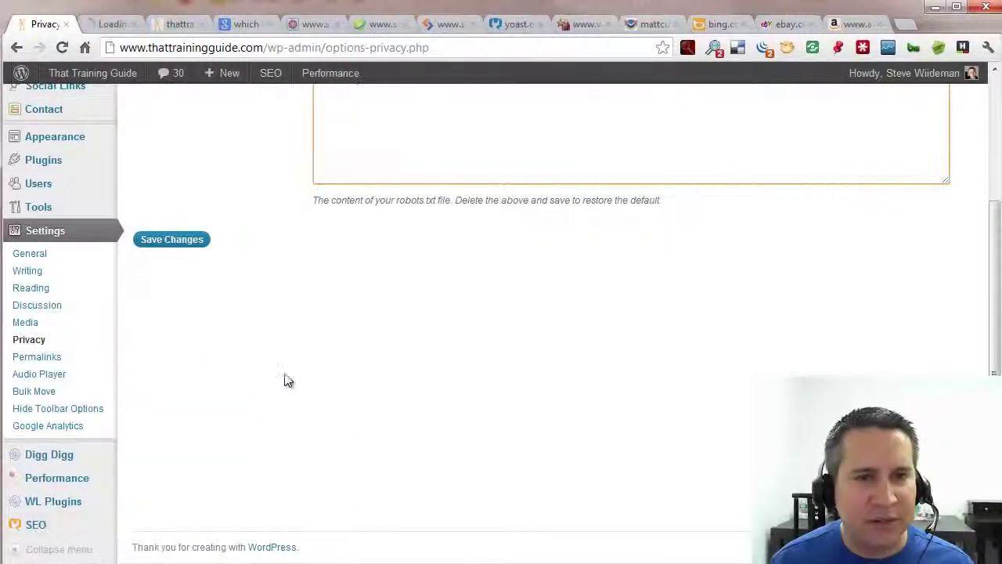
left_click(107, 26)
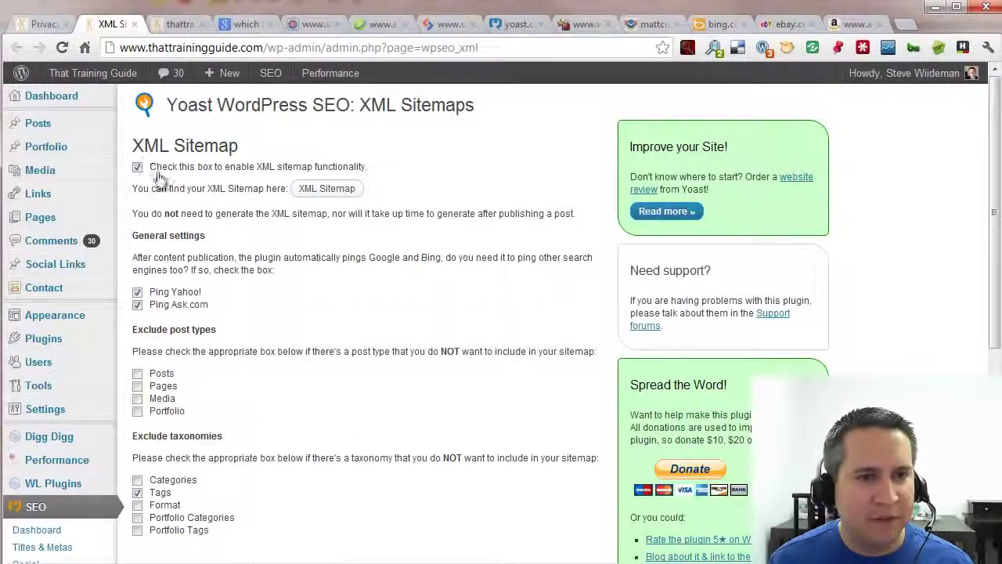
Copy the link address of the site's XML Sitemap and close the XML Sitemaps settings tab
right_click(327, 195)
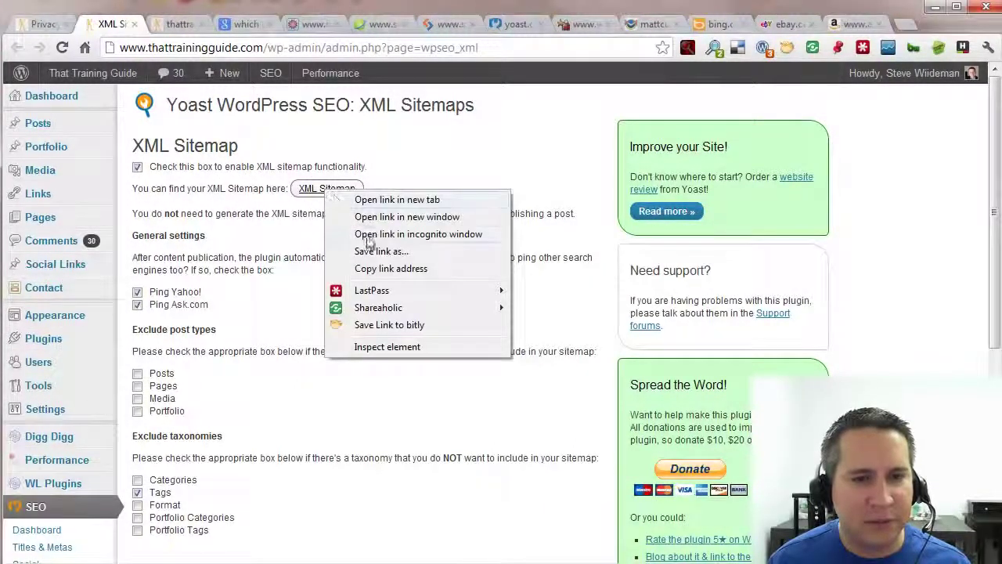
left_click(415, 268)
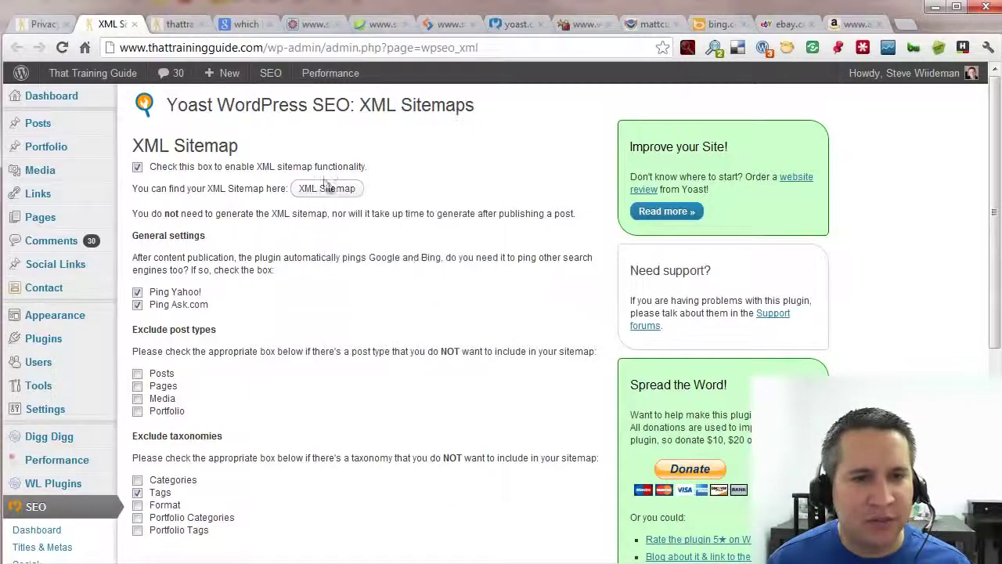
left_click(134, 24)
scroll(459, 253, "up", 2)
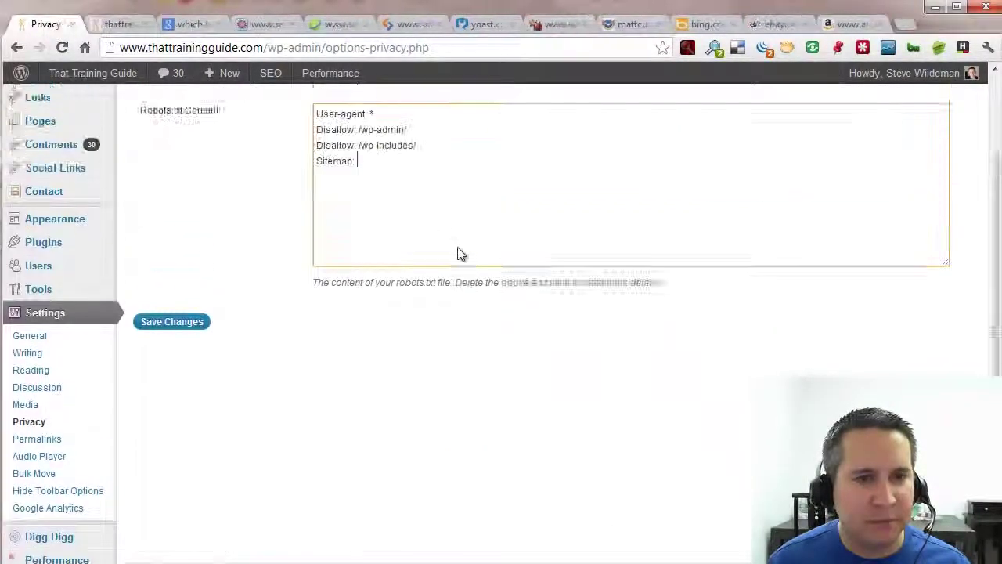
key("ctrl+v")
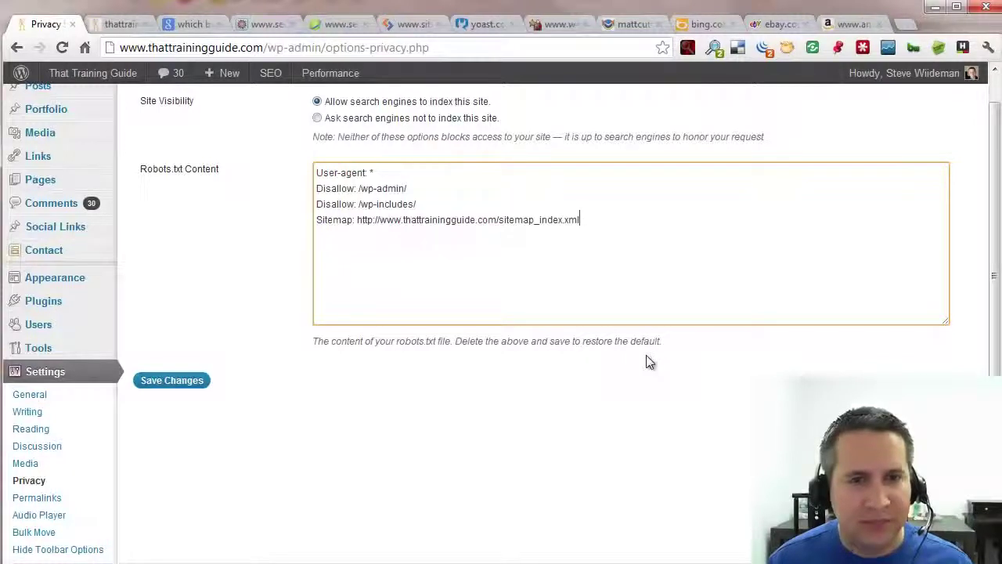
left_click(173, 380)
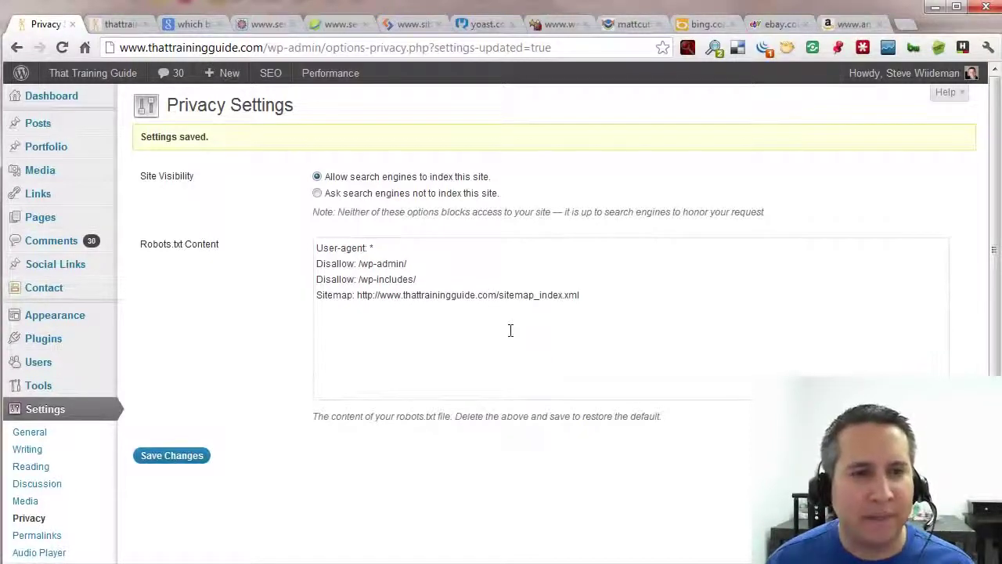
Reload the thattrainingguide.com robots.txt file and check its rules and sitemap address
left_click(121, 24)
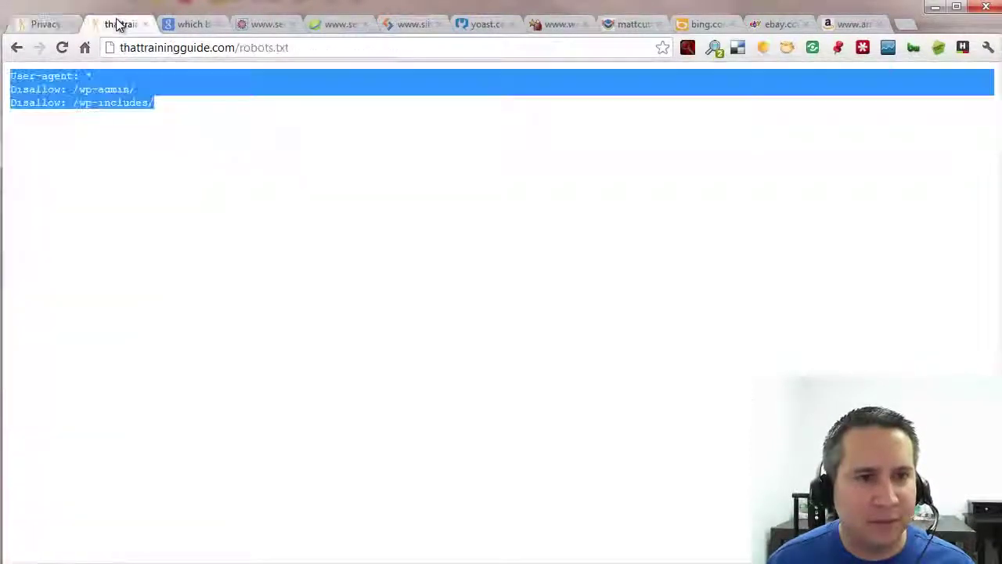
left_click(62, 47)
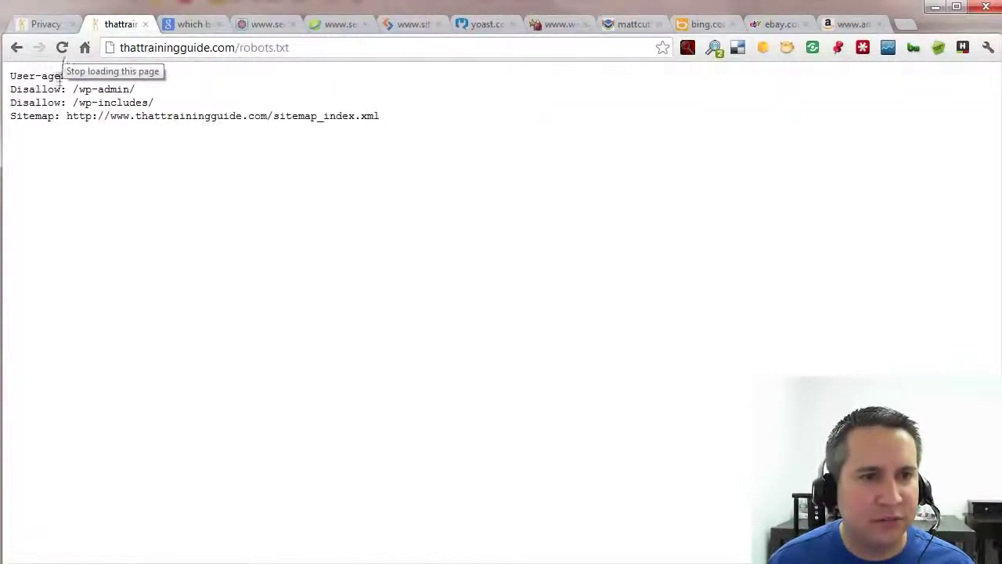
left_click_drag(392, 117, 10, 76)
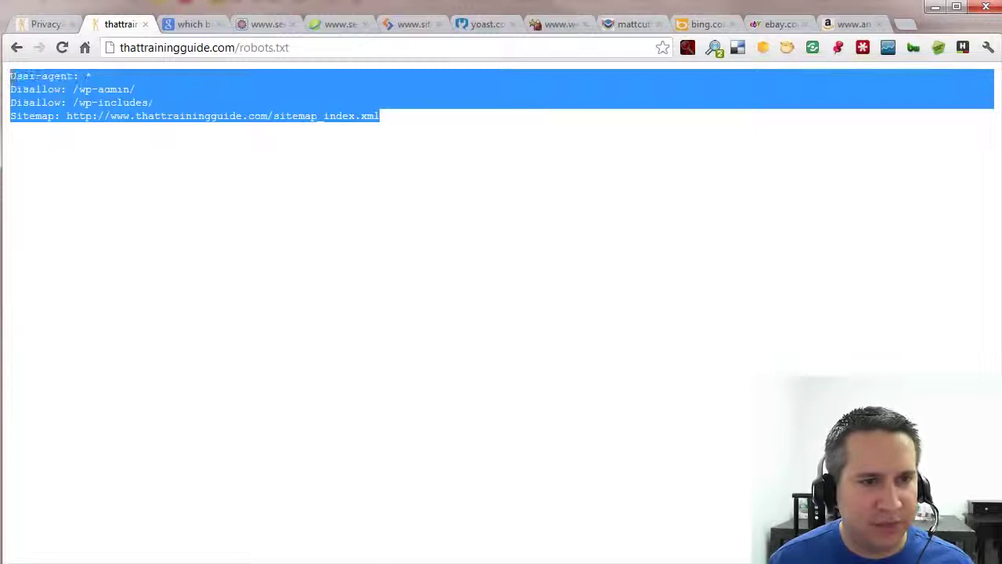
left_click(395, 163)
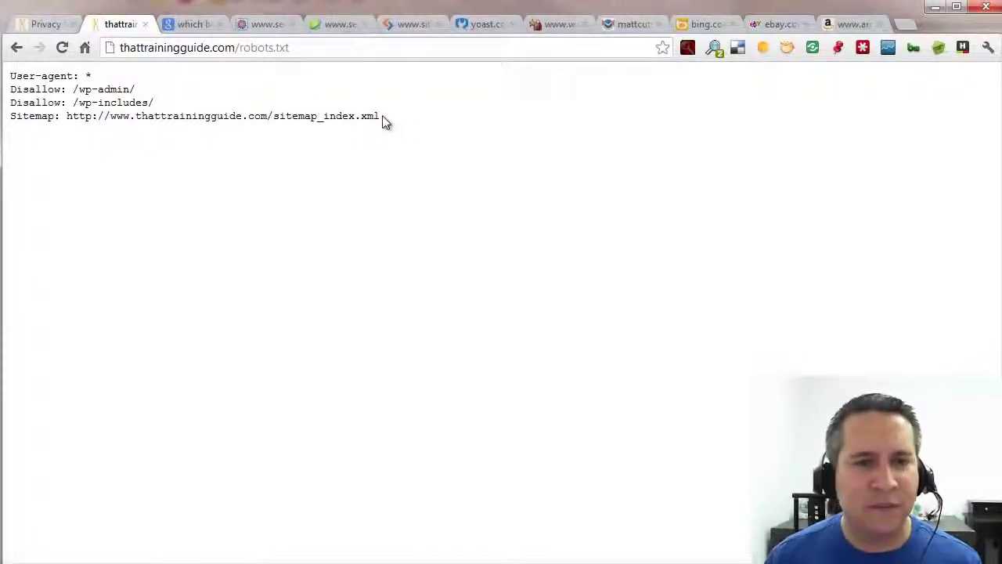
left_click_drag(384, 118, 67, 110)
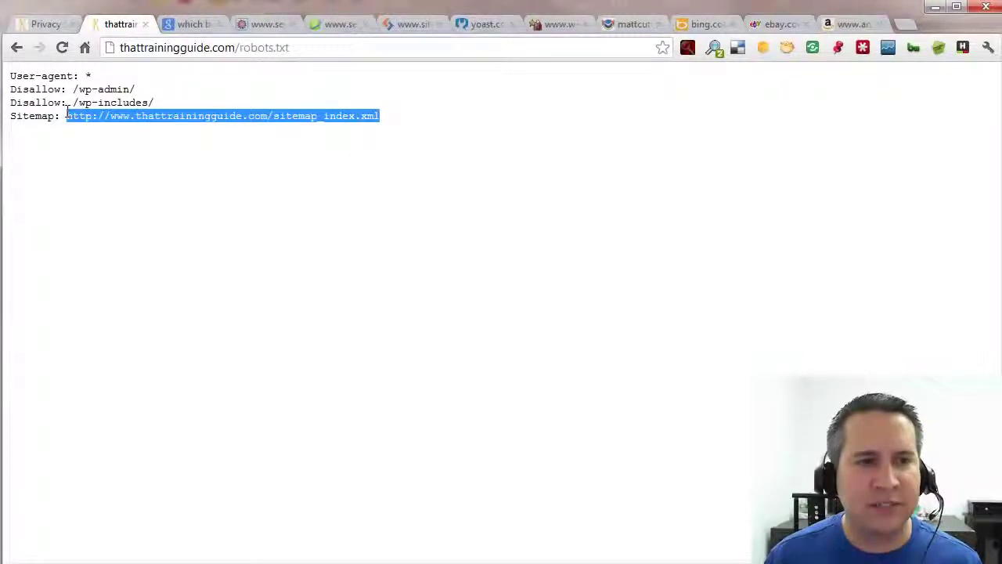